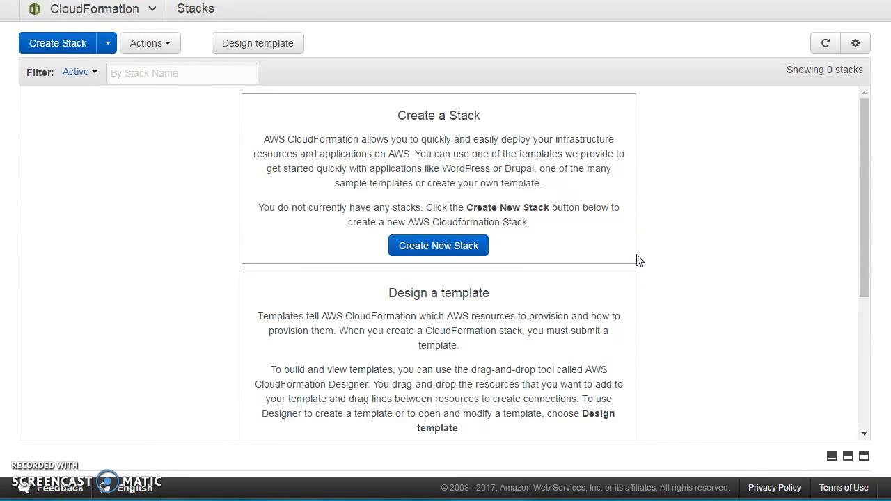
Open the CloudFormation Designer to build a new template.
{"action": "left_click", "coordinate": [165, 328]}
{"action": "scroll", "coordinate": [252, 179], "scroll_direction": "down", "scroll_amount": 2}
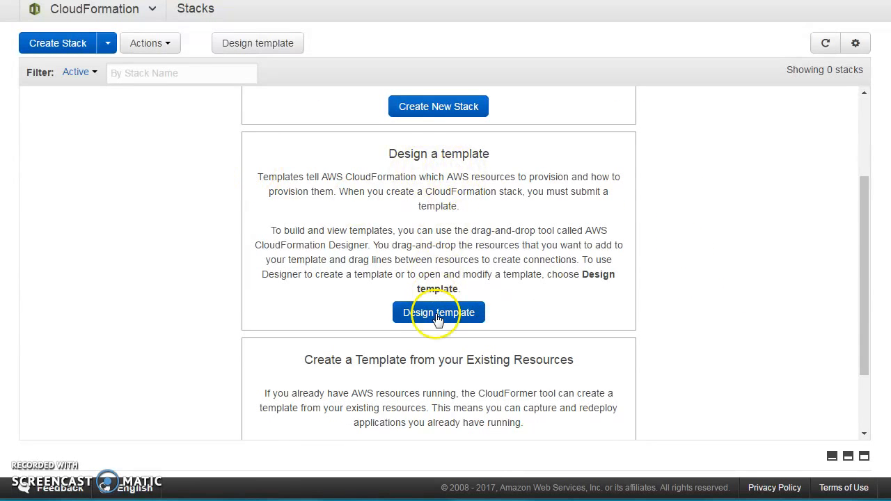
{"action": "left_click", "coordinate": [437, 315]}
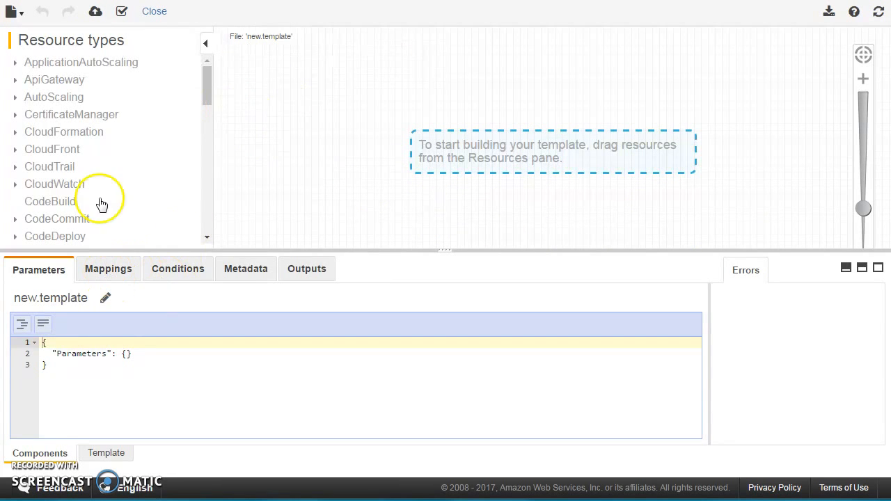
Add an EC2 Instance resource to the Designer canvas.
{"action": "left_click_drag", "start_coordinate": [205, 98], "coordinate": [204, 135]}
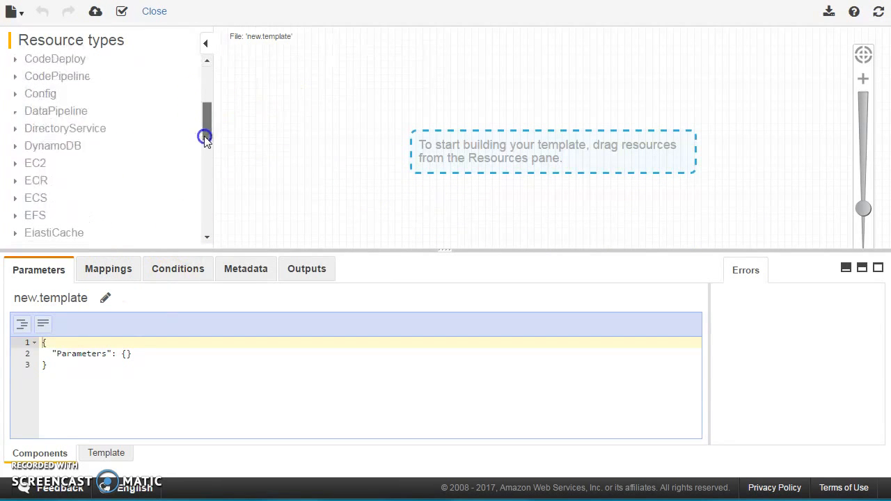
{"action": "left_click", "coordinate": [19, 163]}
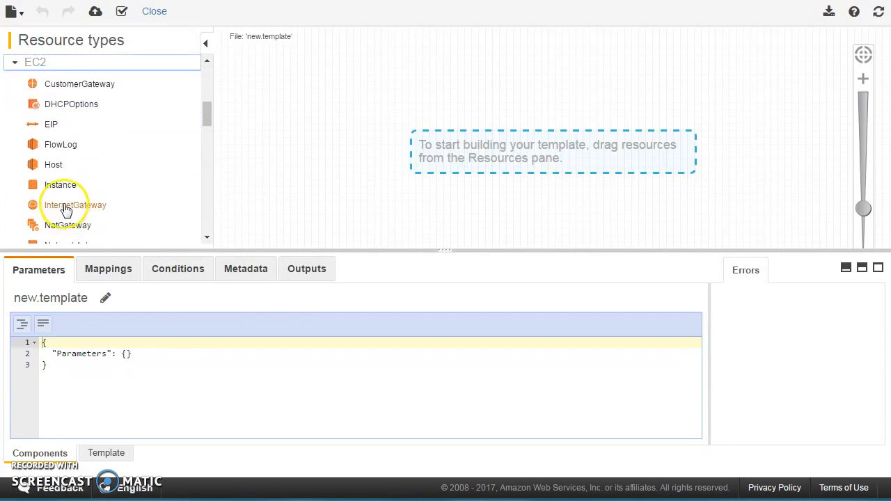
{"action": "left_click_drag", "start_coordinate": [64, 187], "coordinate": [342, 106]}
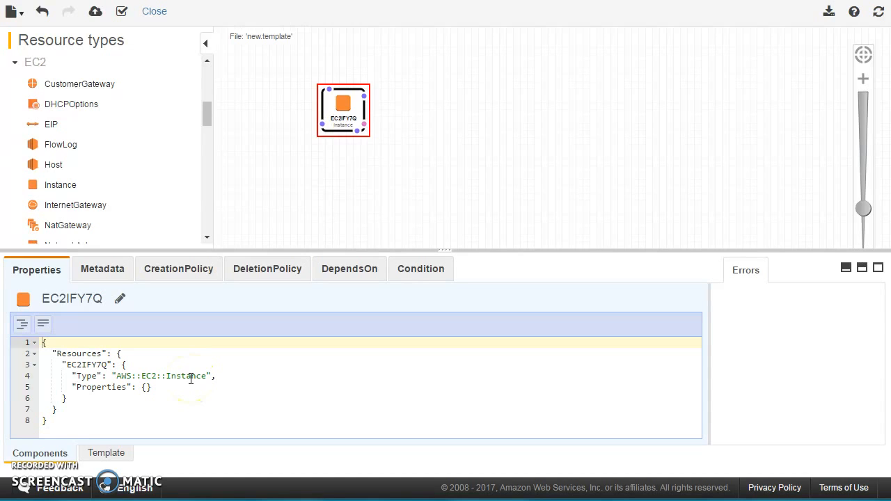
Add an InstanceType property set to "m4.large" in the instance's Properties JSON.
{"action": "left_click", "coordinate": [145, 388]}
{"action": "key", "text": "Return"}
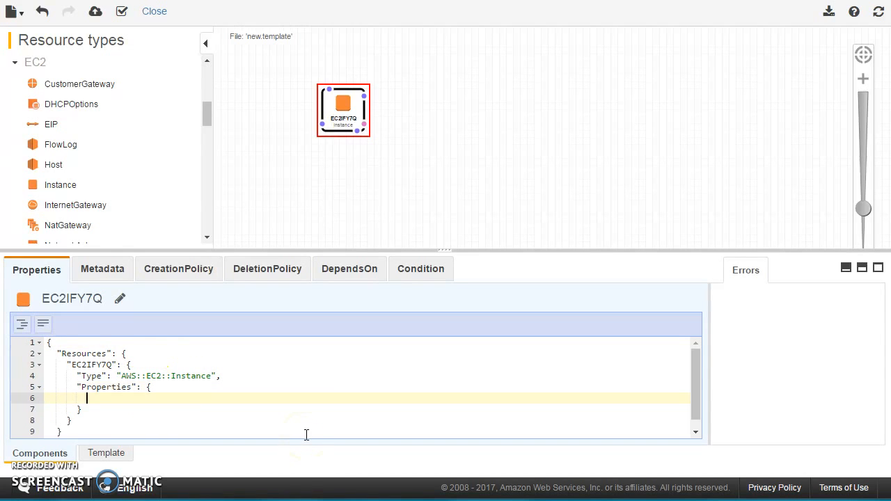
{"action": "type", "text": "inst"}
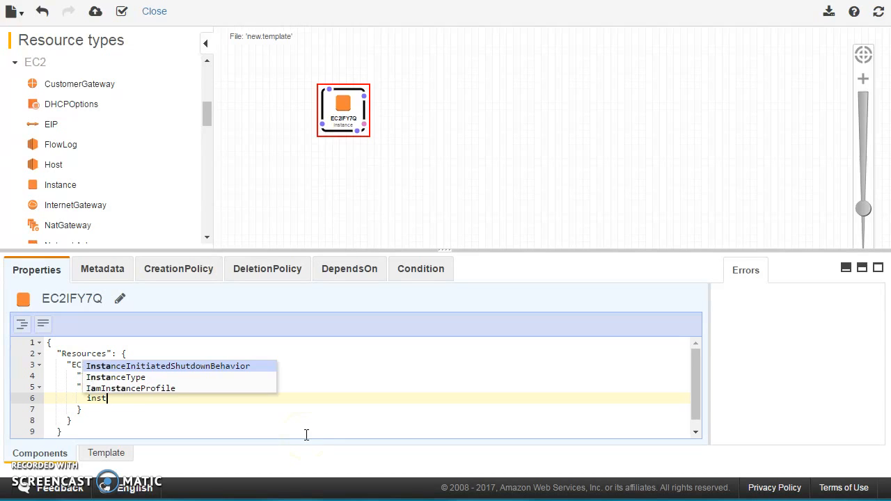
{"action": "key", "text": "Down"}
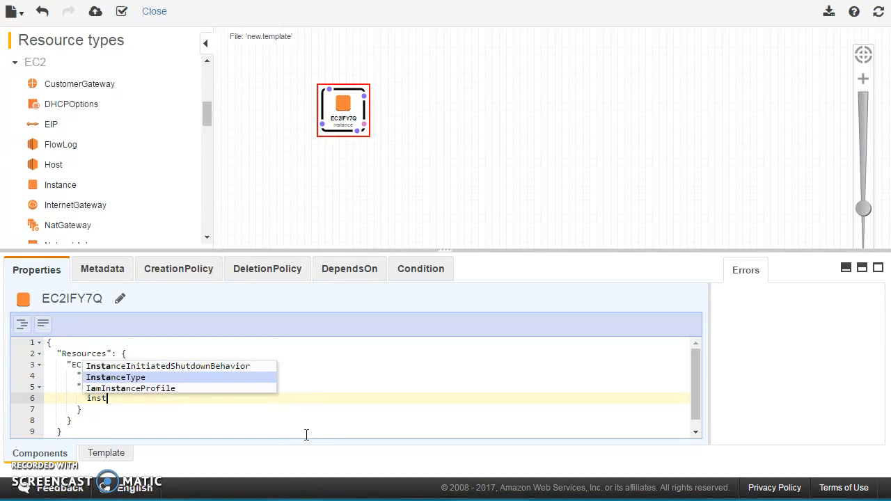
{"action": "key", "text": "Return"}
{"action": "type", "text": "\"I"}
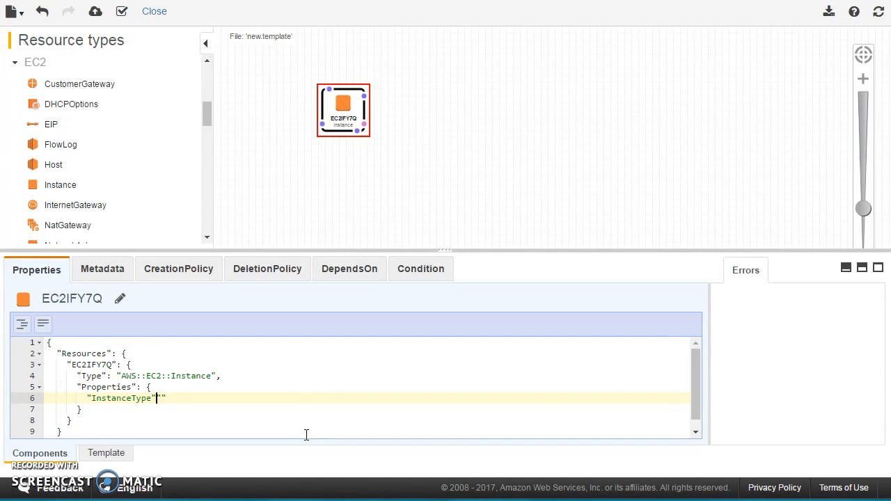
{"action": "type", "text": ":\"m"}
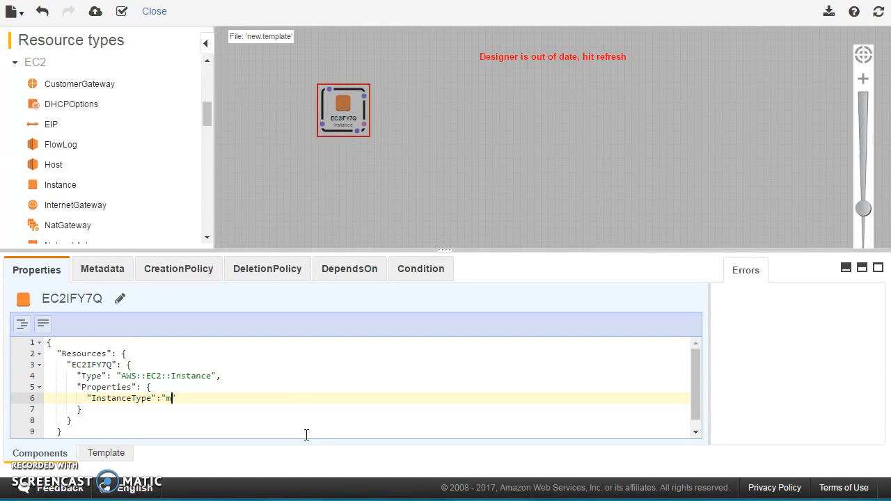
{"action": "type", "text": "4.large"}
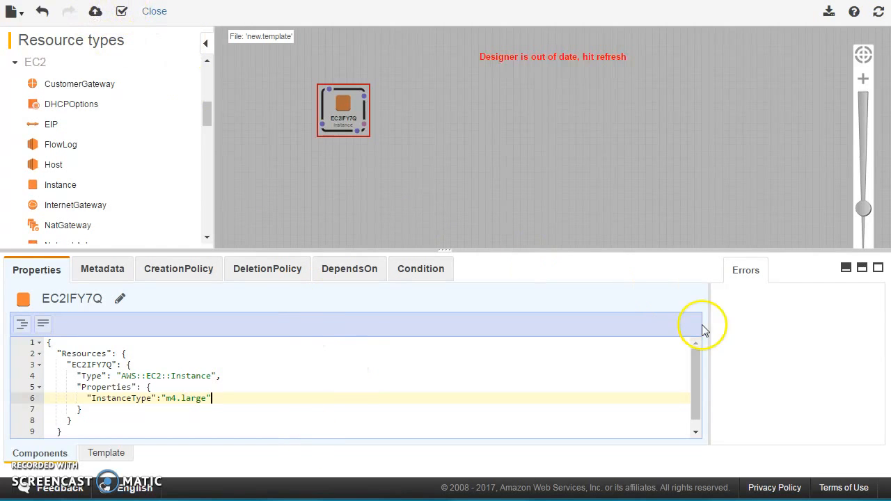
Refresh the Designer diagram and reselect the EC2 instance resource.
{"action": "right_click", "coordinate": [578, 85]}
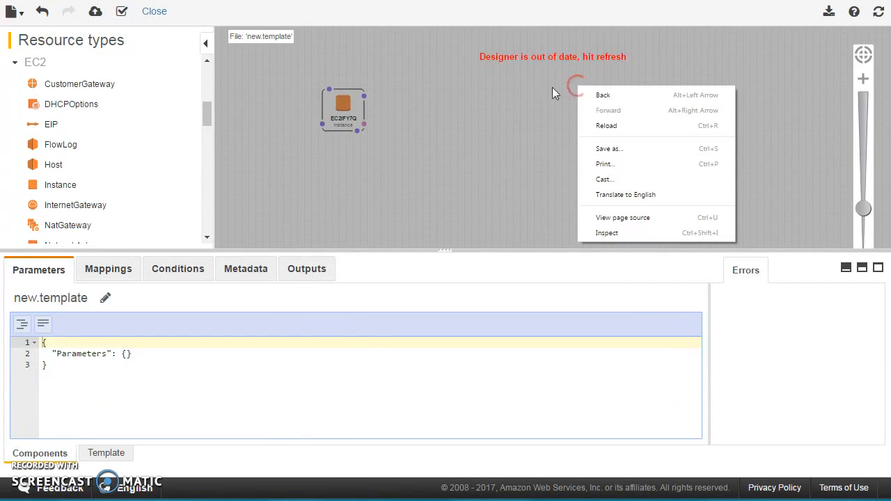
{"action": "left_click", "coordinate": [877, 12]}
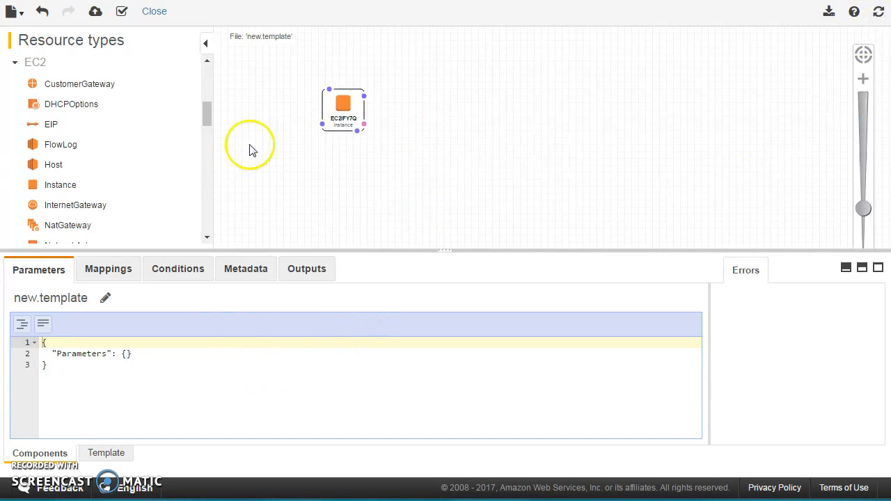
{"action": "left_click", "coordinate": [344, 108]}
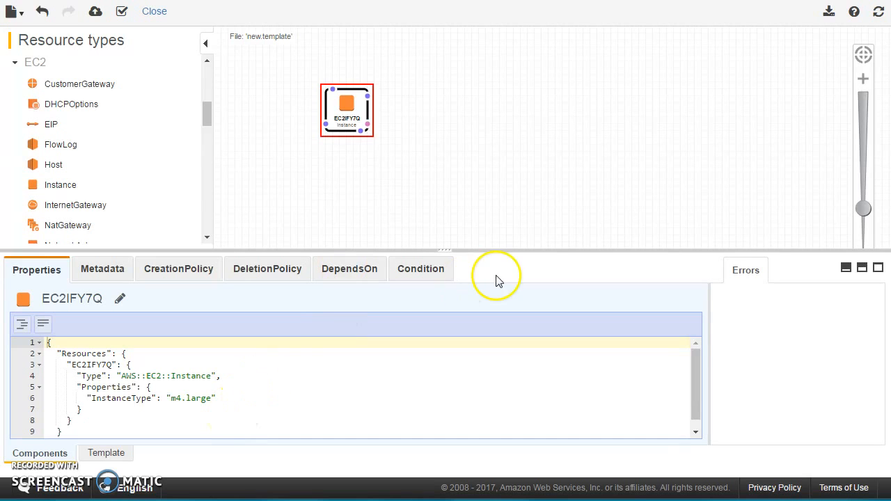
Close the Designer, leaving without saving the changes.
{"action": "left_click", "coordinate": [156, 12]}
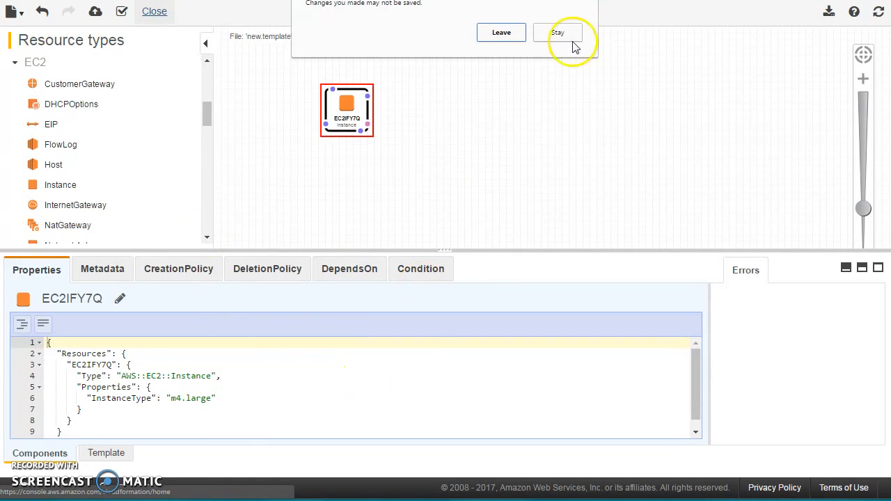
{"action": "left_click", "coordinate": [499, 32]}
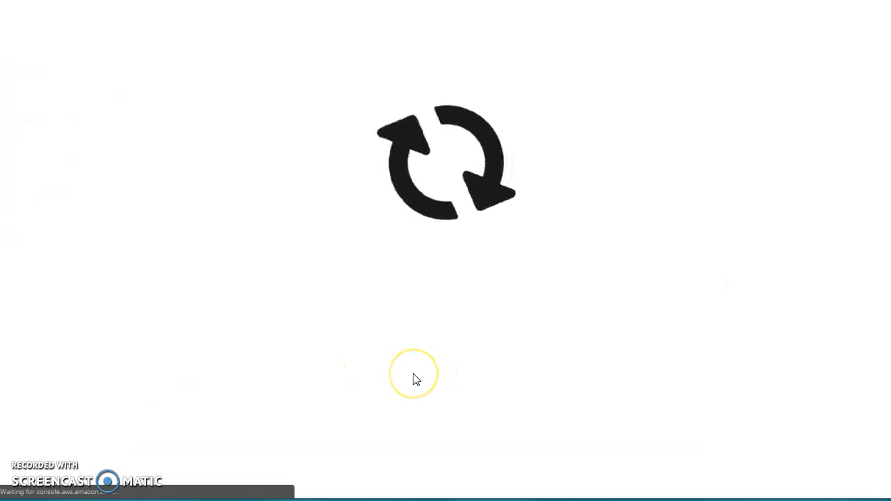
{"action": "scroll", "coordinate": [519, 289], "scroll_direction": "down", "scroll_amount": 4}
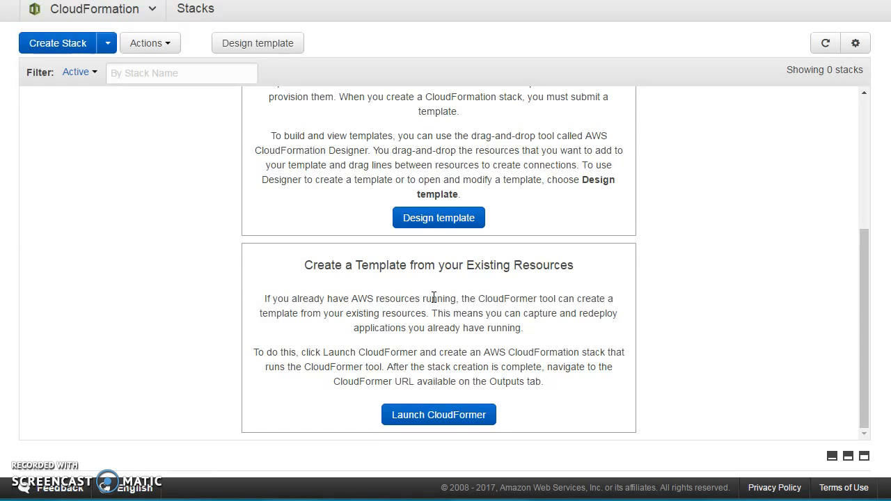
{"action": "left_click", "coordinate": [422, 416]}
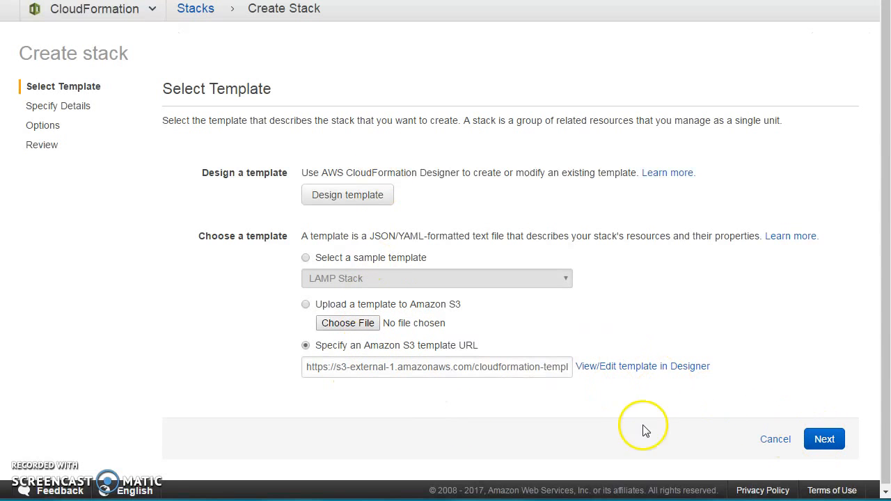
{"action": "left_click", "coordinate": [778, 446]}
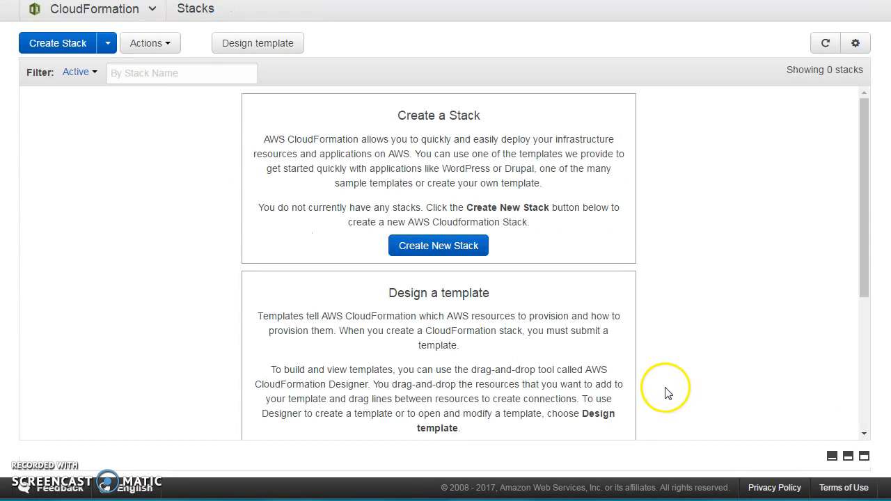
Switch to the sample template in a text editor and expand the Resources, WebServerSecurityGroup and WebServer blocks.
{"action": "scroll", "coordinate": [663, 387], "scroll_direction": "down", "scroll_amount": 3}
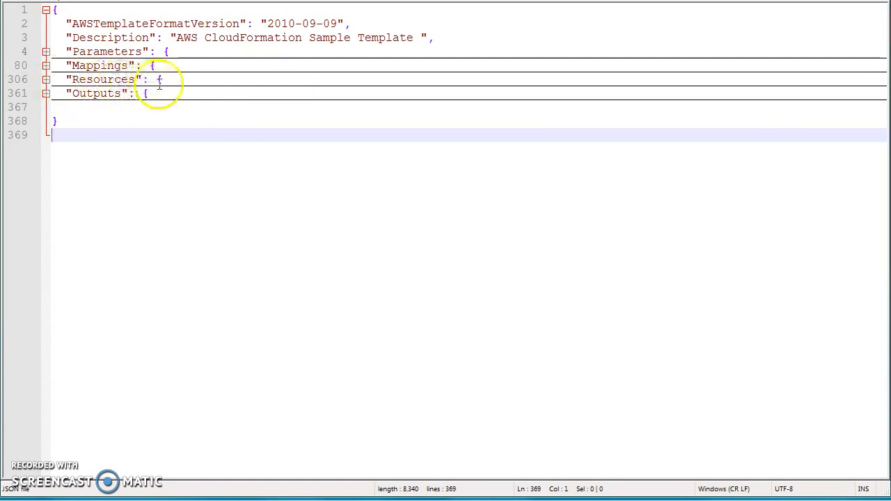
{"action": "left_click", "coordinate": [46, 79]}
{"action": "left_click", "coordinate": [144, 93]}
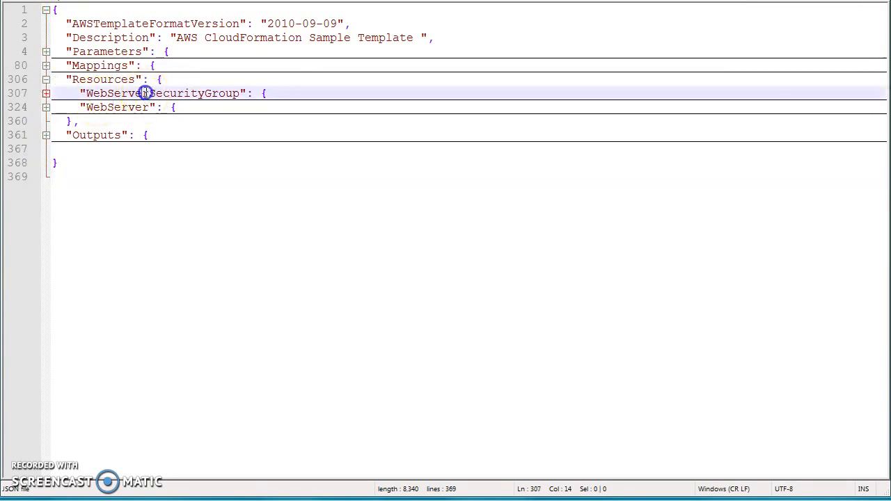
{"action": "left_click", "coordinate": [46, 107]}
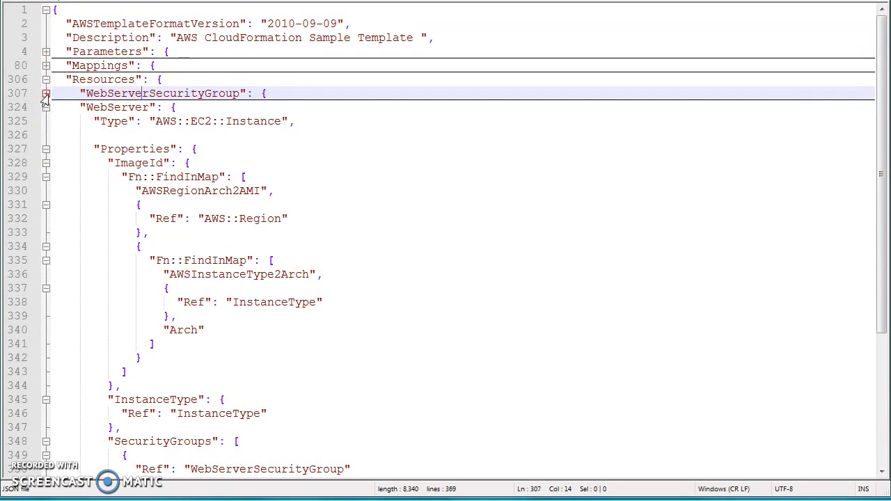
{"action": "left_click", "coordinate": [44, 94]}
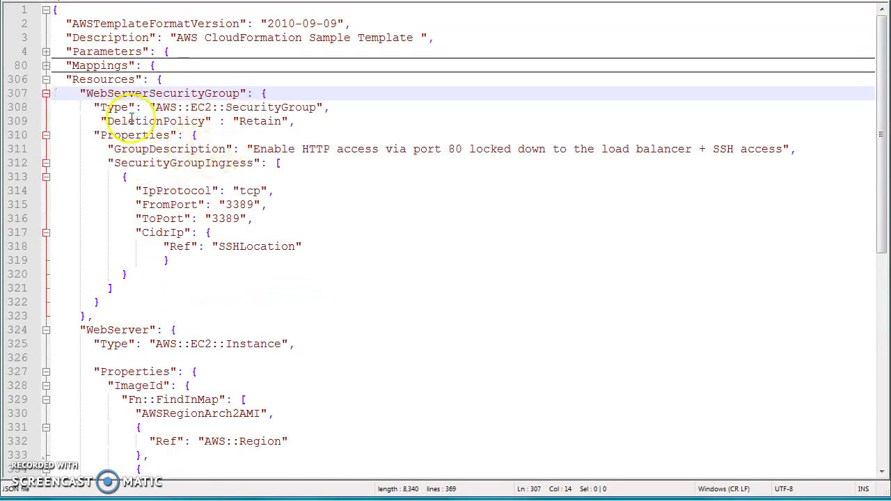
Remove the extra indentation space before the DeletionPolicy line in WebServerSecurityGroup.
{"action": "triple_click", "coordinate": [174, 93]}
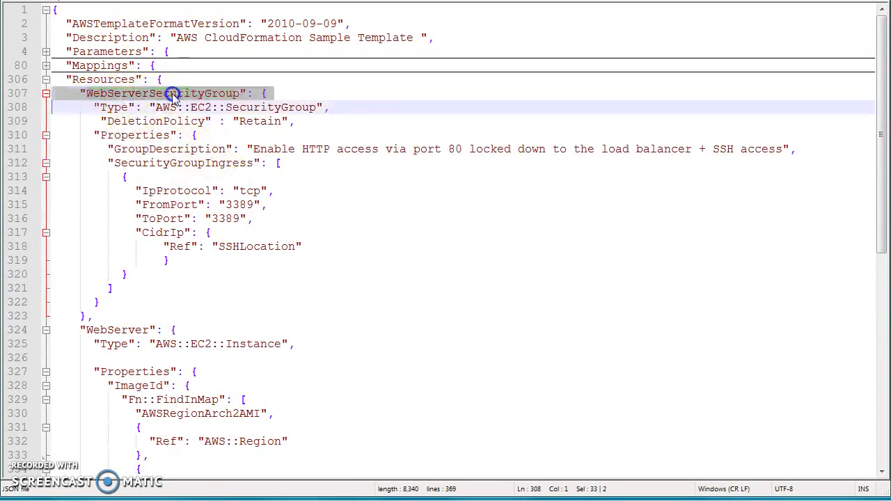
{"action": "double_click", "coordinate": [147, 97]}
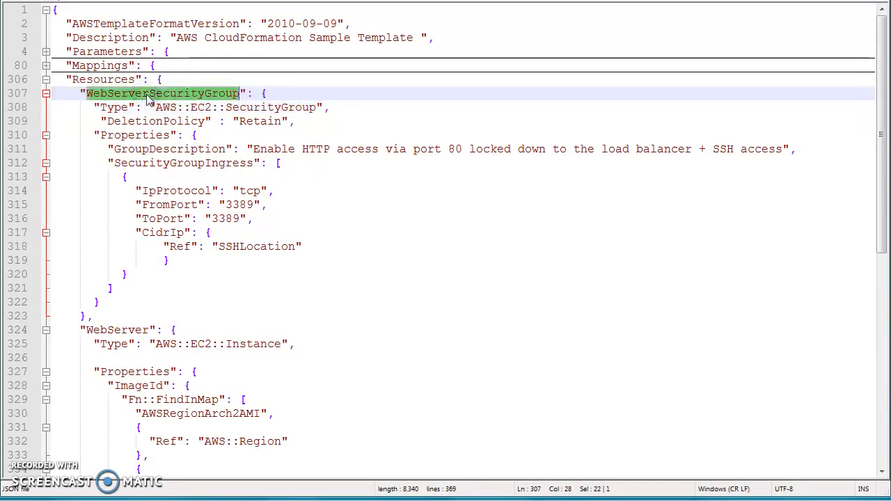
{"action": "left_click", "coordinate": [153, 110]}
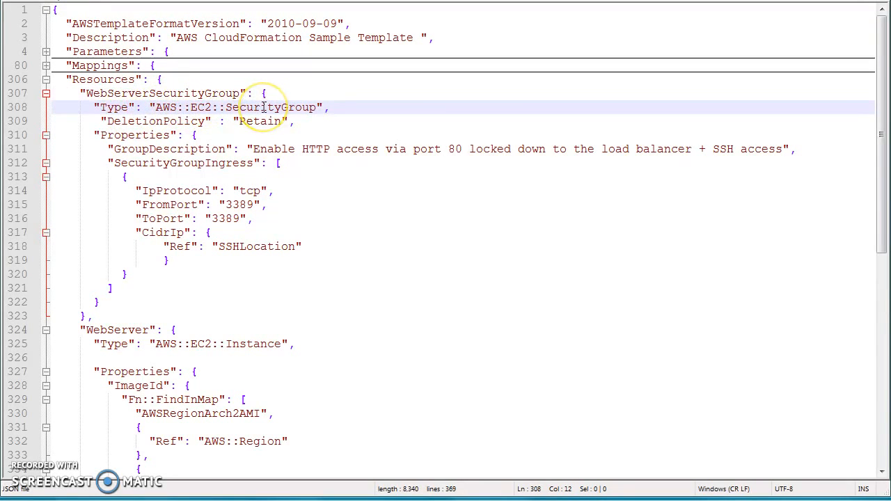
{"action": "left_click", "coordinate": [103, 121]}
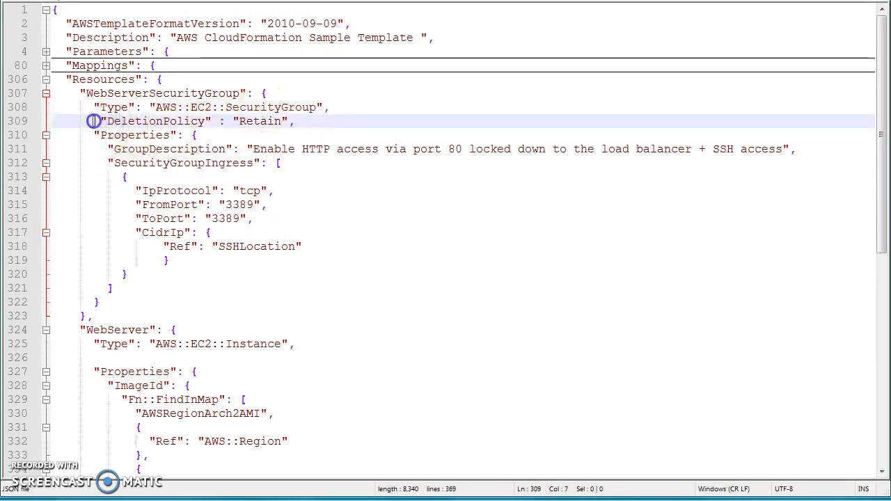
{"action": "key", "text": "Delete"}
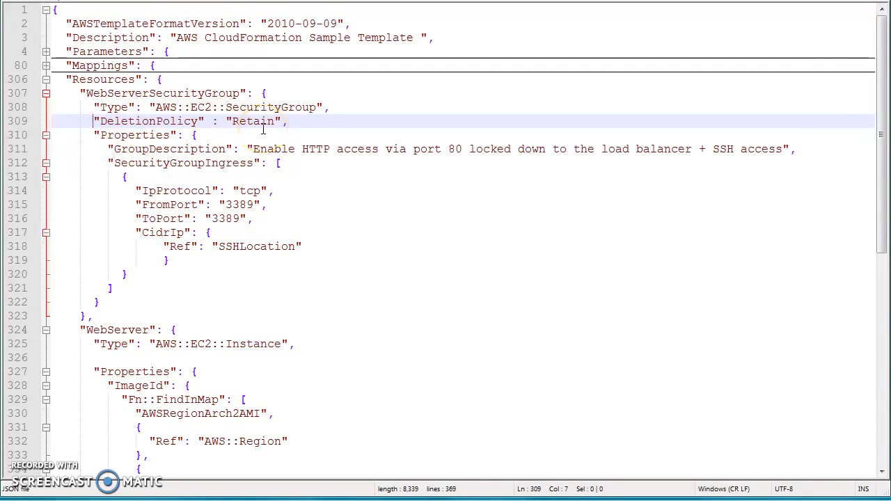
Trace the CidrIp's SSHLocation reference to its Parameters definition and collapse the WebServerSecurityGroup block.
{"action": "scroll", "coordinate": [146, 146], "scroll_direction": "down", "scroll_amount": 1}
{"action": "scroll", "coordinate": [174, 104], "scroll_direction": "up", "scroll_amount": 1}
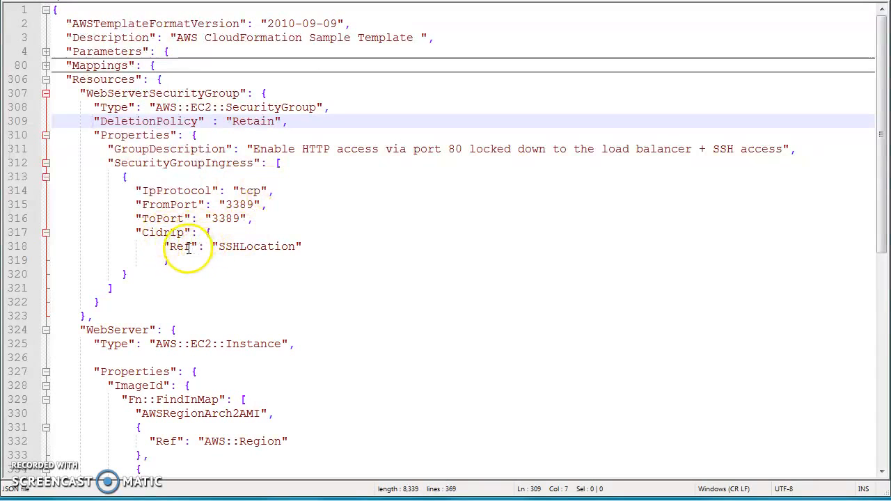
{"action": "left_click_drag", "start_coordinate": [167, 248], "coordinate": [278, 247]}
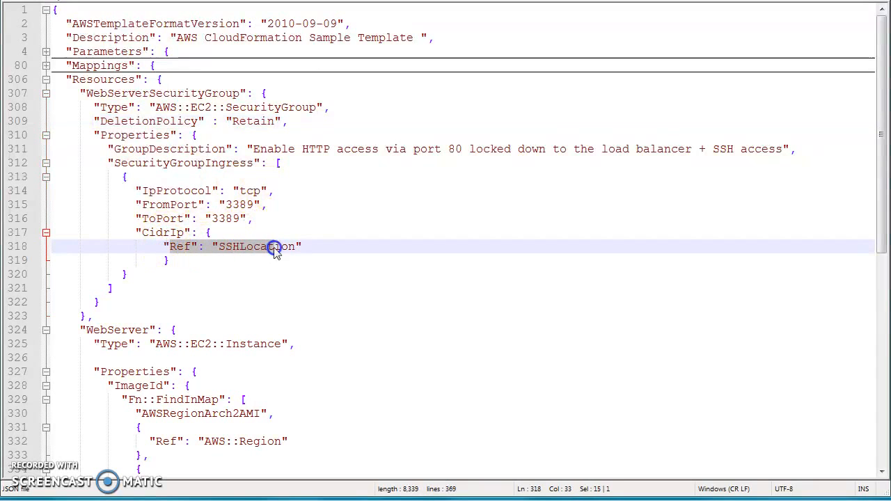
{"action": "left_click", "coordinate": [302, 246]}
{"action": "left_click", "coordinate": [177, 248]}
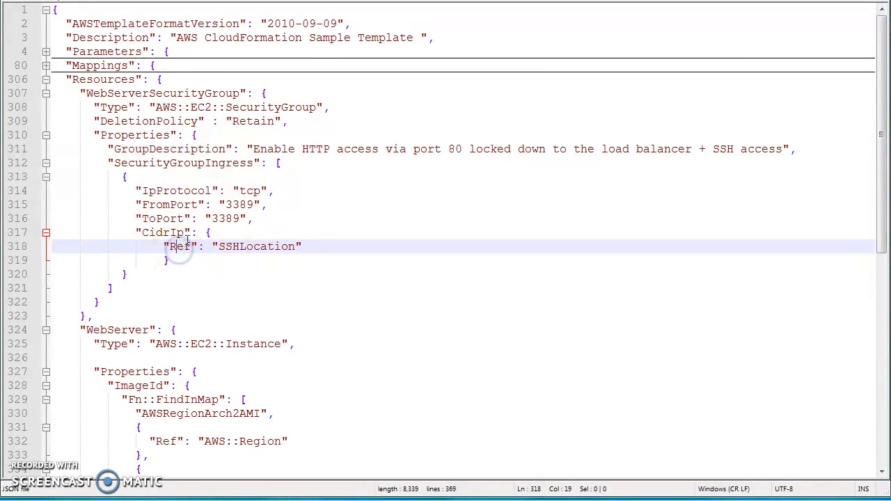
{"action": "double_click", "coordinate": [235, 248]}
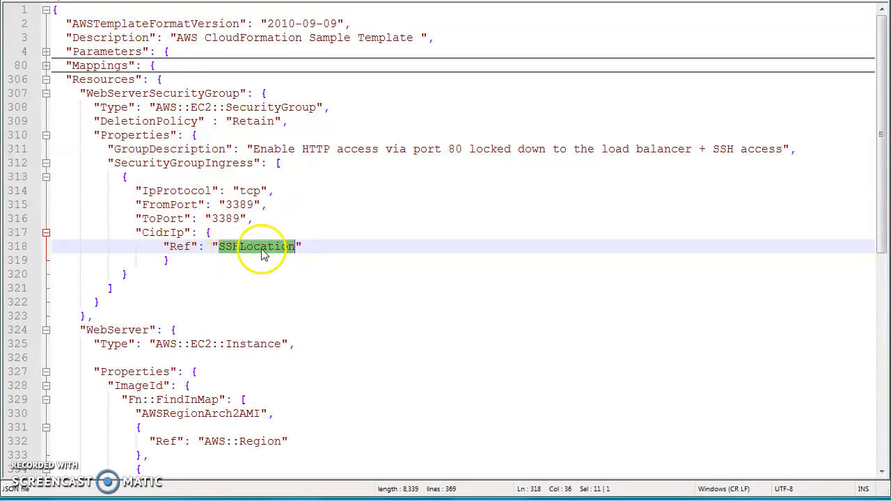
{"action": "left_click", "coordinate": [46, 51]}
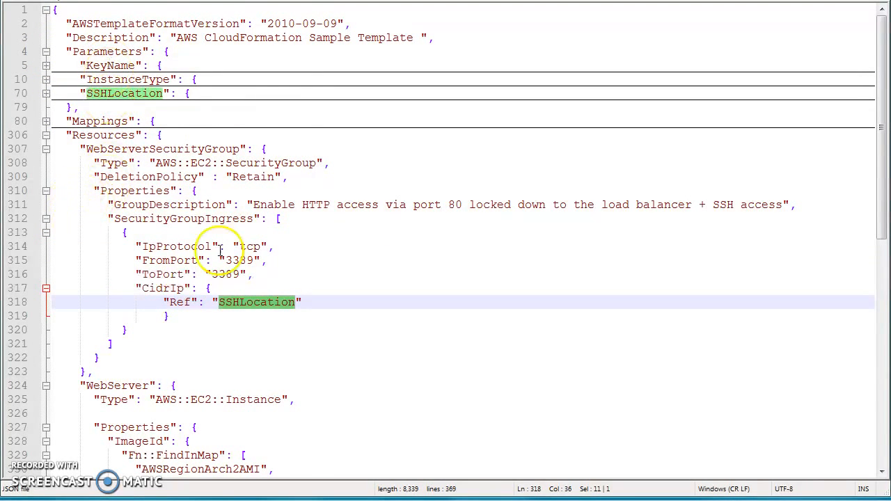
{"action": "scroll", "coordinate": [230, 237], "scroll_direction": "down", "scroll_amount": 3}
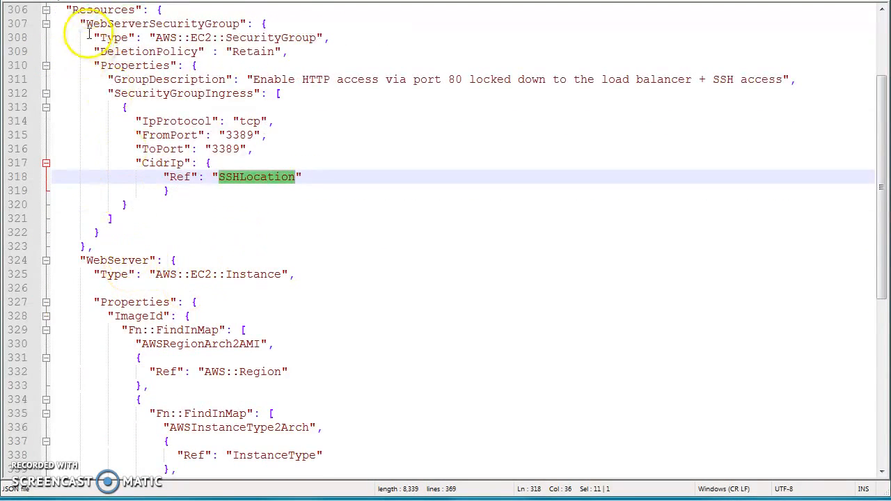
{"action": "left_click", "coordinate": [45, 25]}
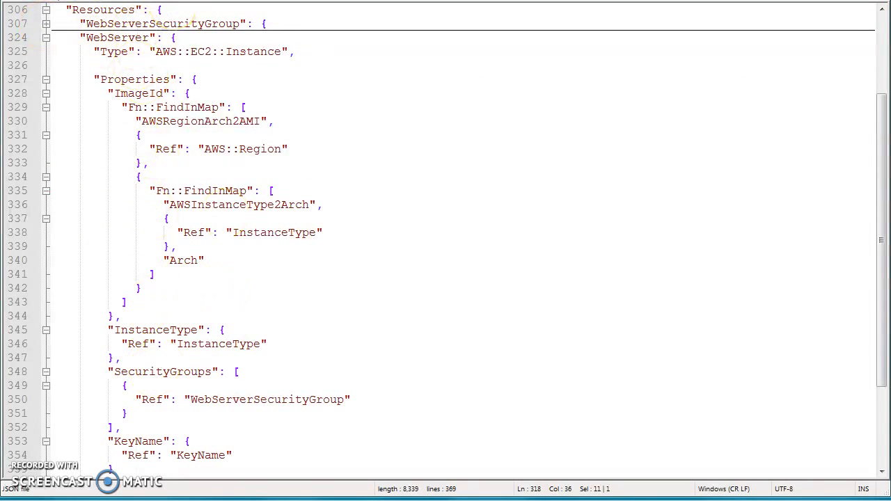
Collapse the WebServer block and expand the KeyName and InstanceType parameter definitions, folding the AllowedValues list.
{"action": "scroll", "coordinate": [154, 209], "scroll_direction": "down", "scroll_amount": 3}
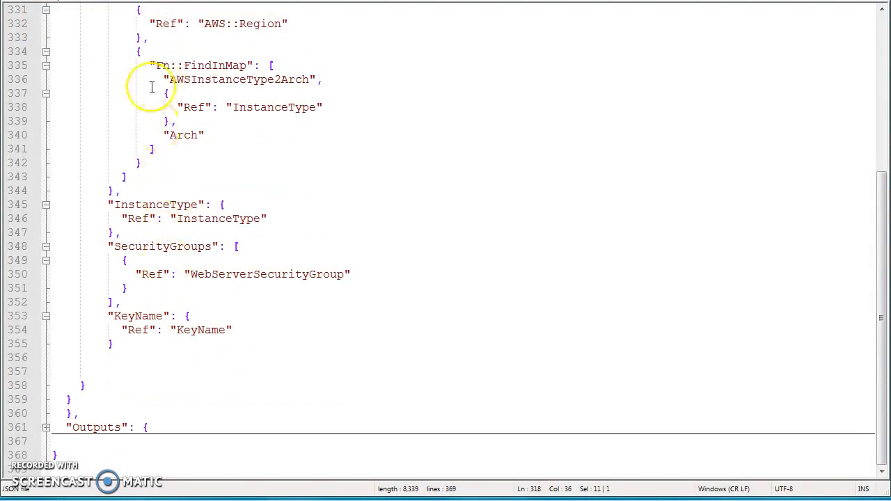
{"action": "scroll", "coordinate": [153, 90], "scroll_direction": "up", "scroll_amount": 4}
{"action": "left_click", "coordinate": [43, 80]}
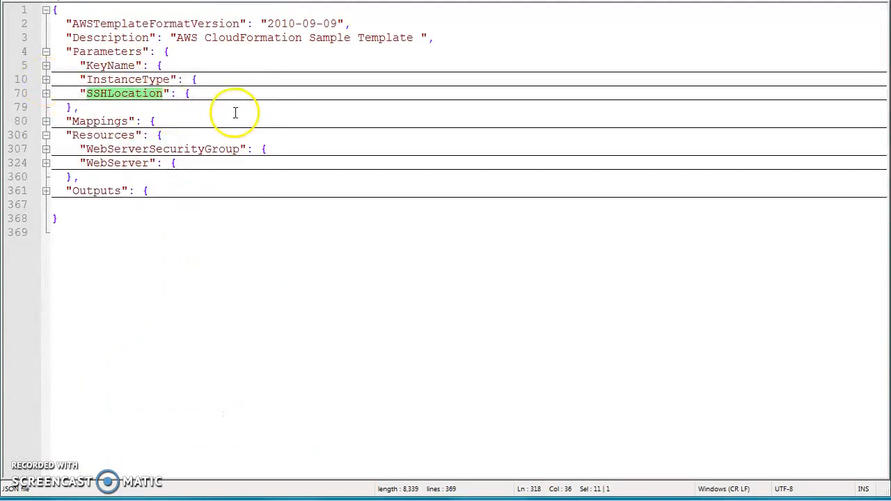
{"action": "left_click", "coordinate": [46, 52]}
{"action": "left_click", "coordinate": [46, 51]}
{"action": "left_click", "coordinate": [46, 66]}
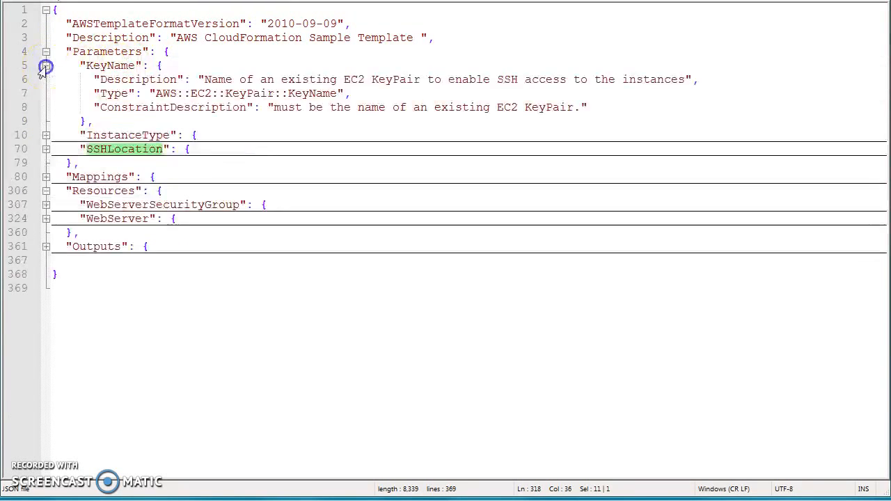
{"action": "left_click", "coordinate": [46, 135]}
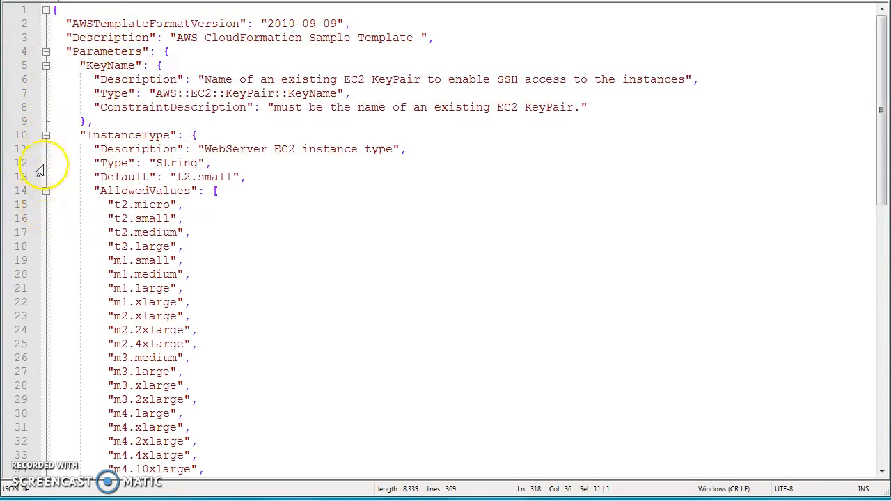
{"action": "left_click", "coordinate": [45, 190]}
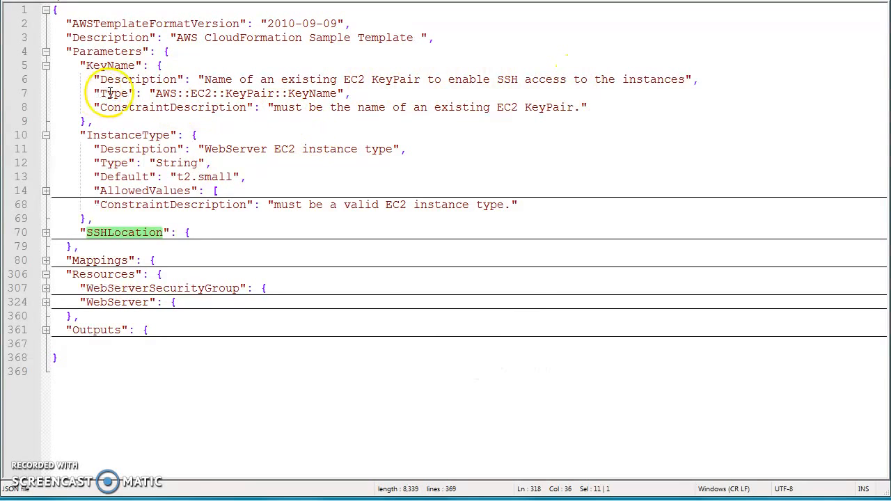
Highlight the KeyName parameter's Type key and its AWS::EC2::KeyPair::KeyName value.
{"action": "double_click", "coordinate": [108, 94]}
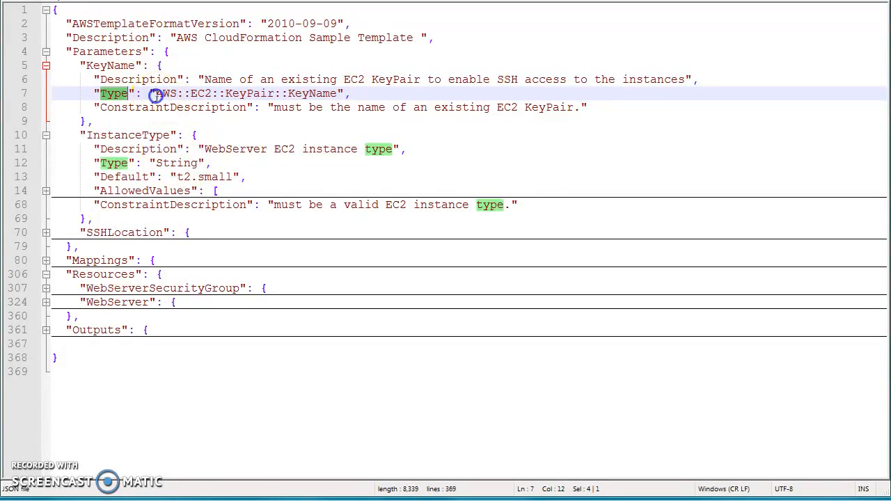
{"action": "left_click_drag", "start_coordinate": [343, 93], "coordinate": [155, 93]}
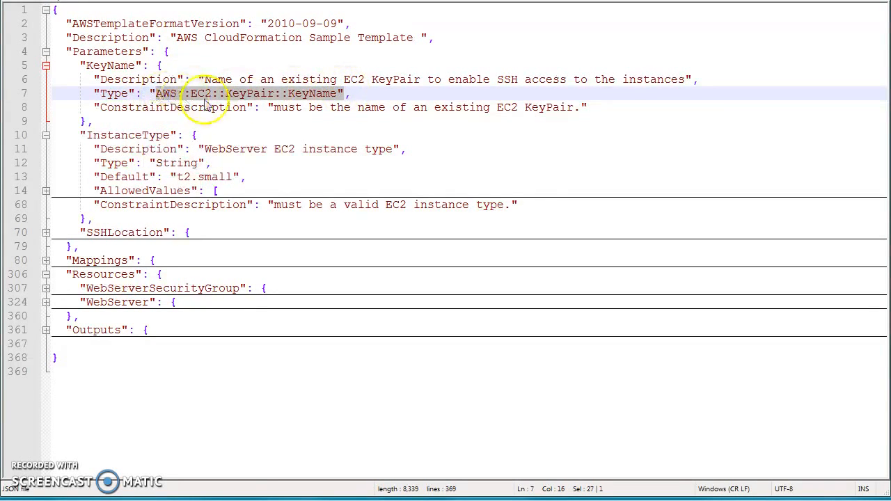
{"action": "left_click", "coordinate": [224, 134]}
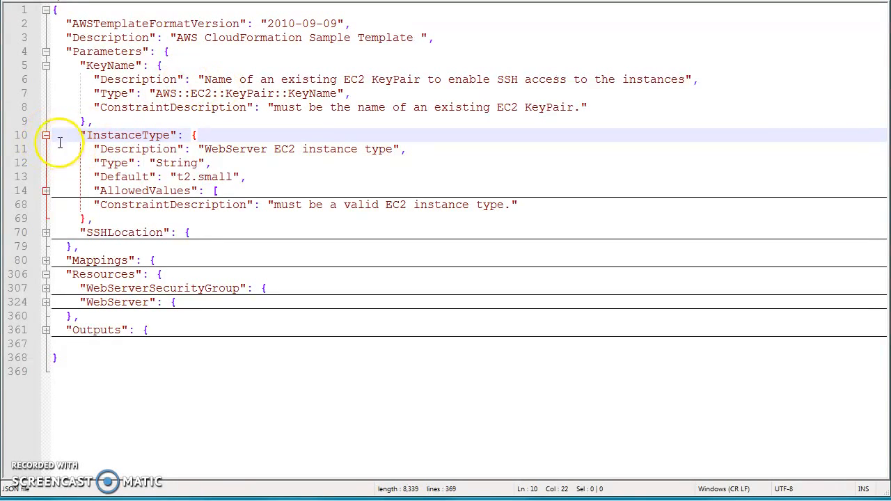
Expand and refold the InstanceType AllowedValues list, then expand the SSHLocation parameter definition.
{"action": "left_click", "coordinate": [46, 191]}
{"action": "scroll", "coordinate": [202, 159], "scroll_direction": "down", "scroll_amount": 2}
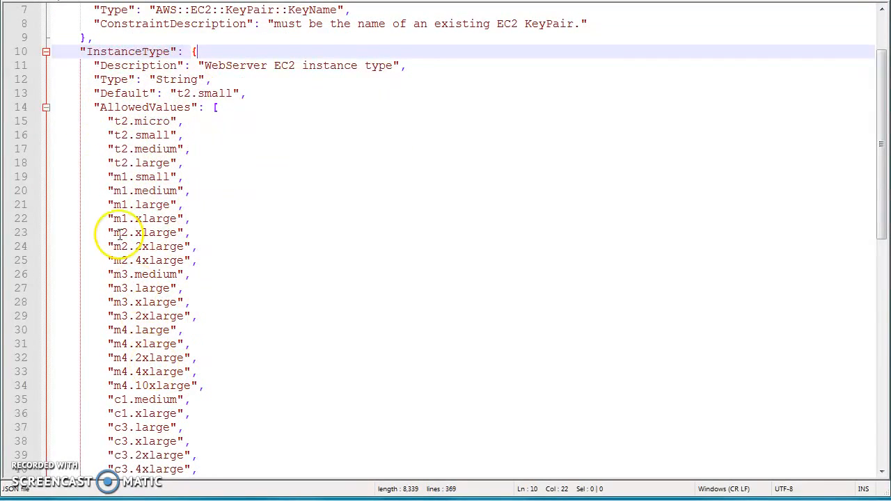
{"action": "left_click", "coordinate": [46, 108]}
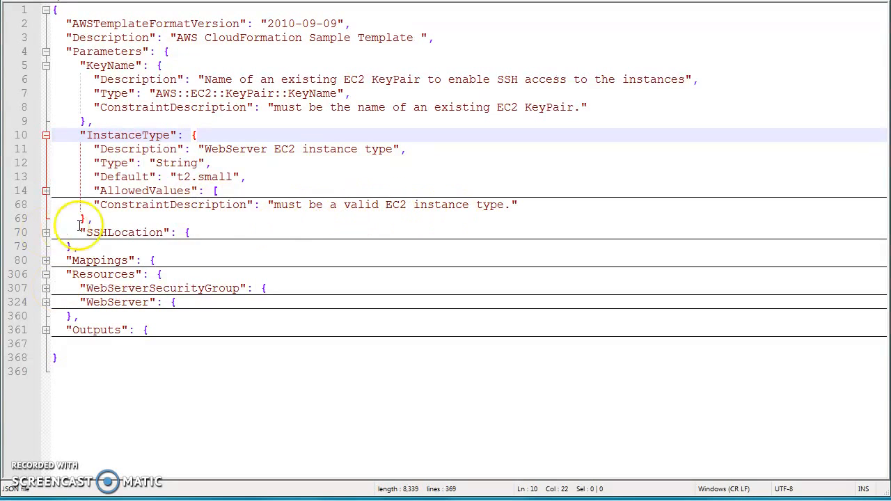
{"action": "left_click", "coordinate": [44, 235]}
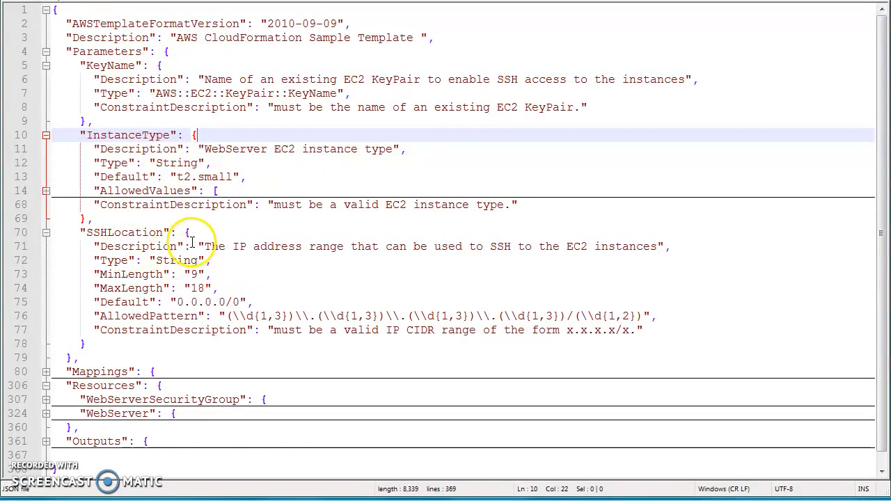
{"action": "scroll", "coordinate": [195, 243], "scroll_direction": "down", "scroll_amount": 1}
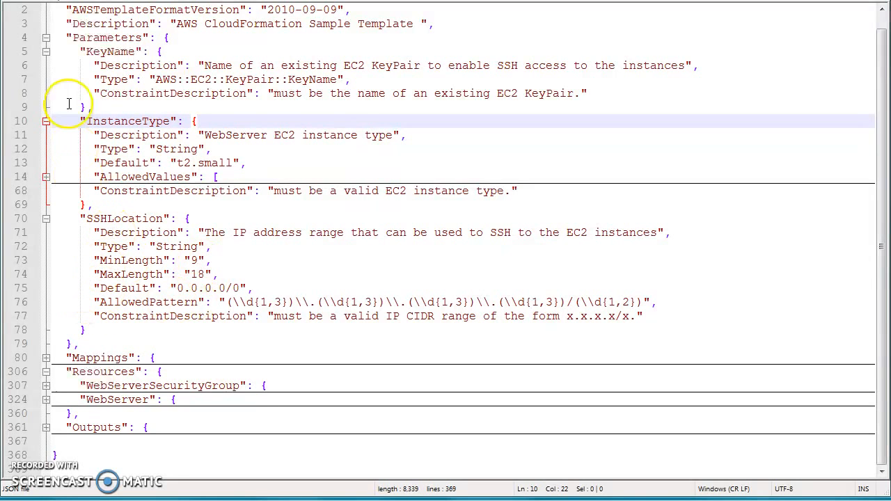
Collapse the three parameter blocks and expand Mappings and its AWSInstanceType2Arch map.
{"action": "left_click", "coordinate": [46, 51]}
{"action": "left_click", "coordinate": [46, 80]}
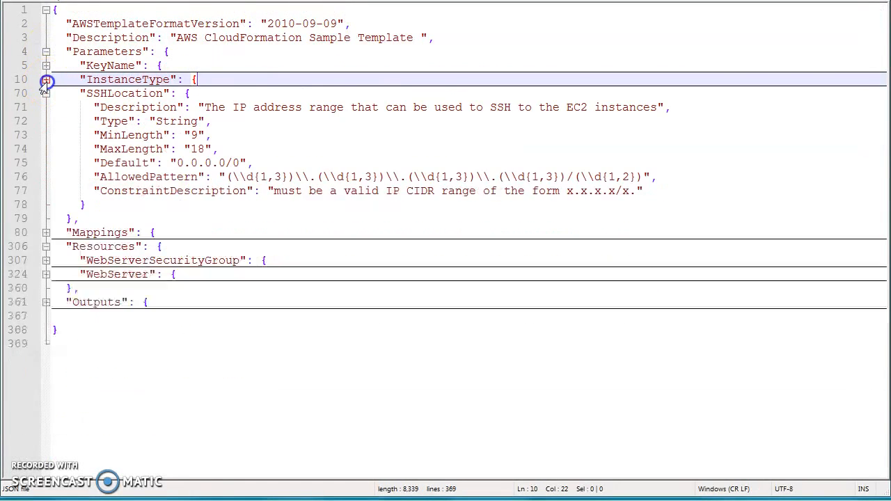
{"action": "left_click", "coordinate": [46, 93]}
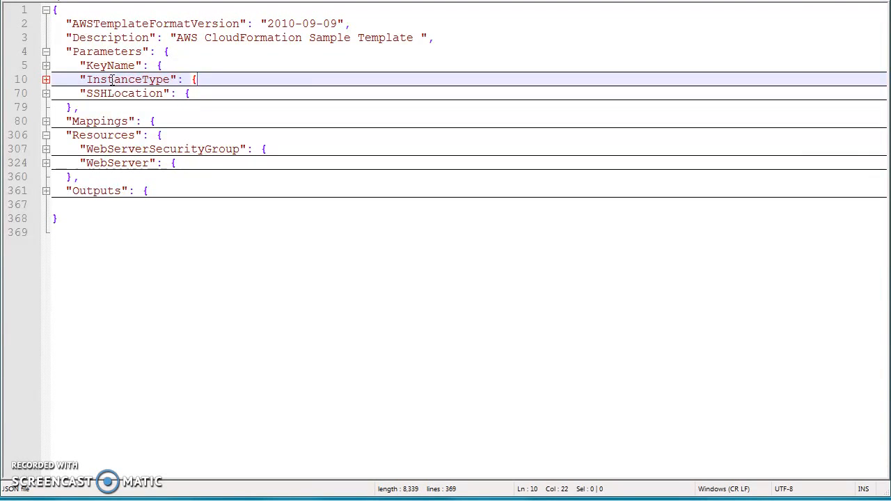
{"action": "left_click", "coordinate": [45, 123]}
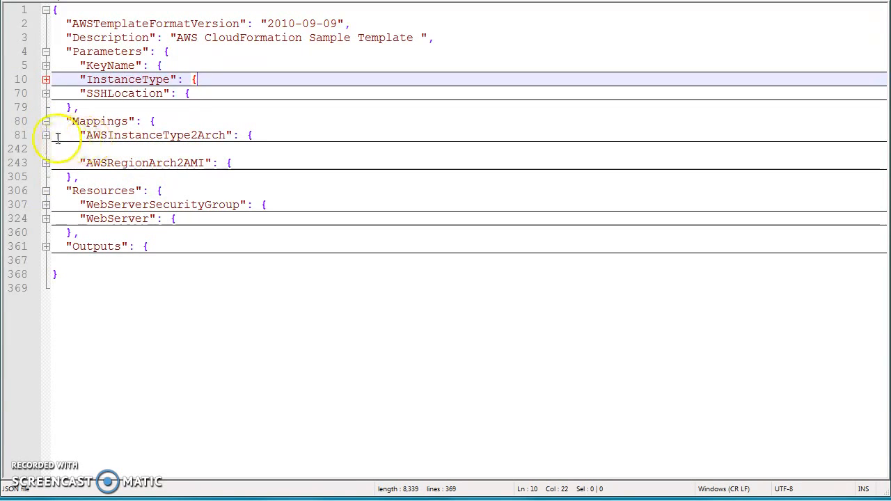
{"action": "left_click", "coordinate": [46, 135]}
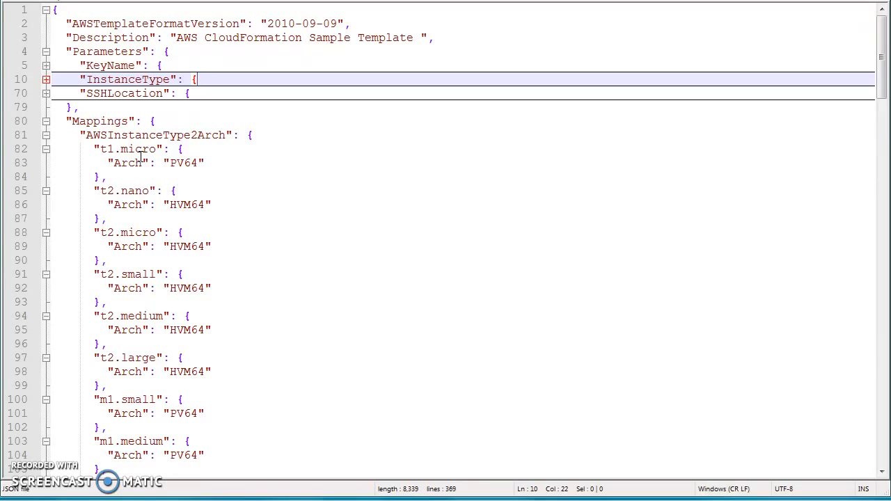
Highlight the AWSInstanceType2Arch map name and the Arch values of the t1.micro and t2.micro entries.
{"action": "double_click", "coordinate": [109, 136]}
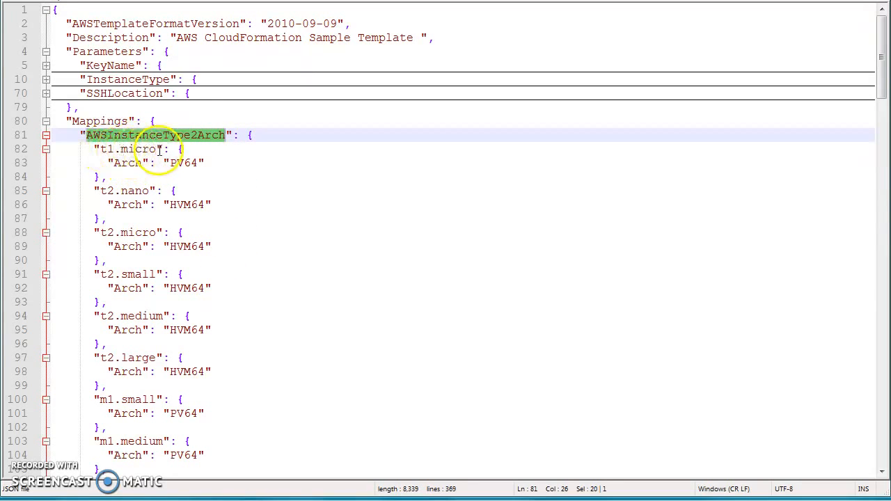
{"action": "left_click_drag", "start_coordinate": [171, 163], "coordinate": [206, 163]}
{"action": "left_click_drag", "start_coordinate": [95, 232], "coordinate": [205, 247]}
{"action": "left_click", "coordinate": [170, 248]}
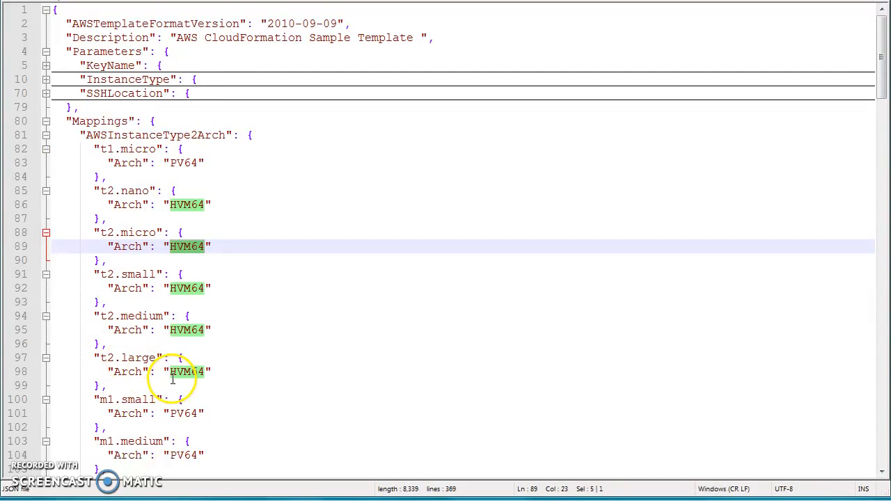
Collapse AWSInstanceType2Arch, expand AWSRegionArch2AMI, and highlight the us-east-1 region, PV64 key and HVM64 AMI ID.
{"action": "left_click", "coordinate": [46, 135]}
{"action": "left_click", "coordinate": [46, 163]}
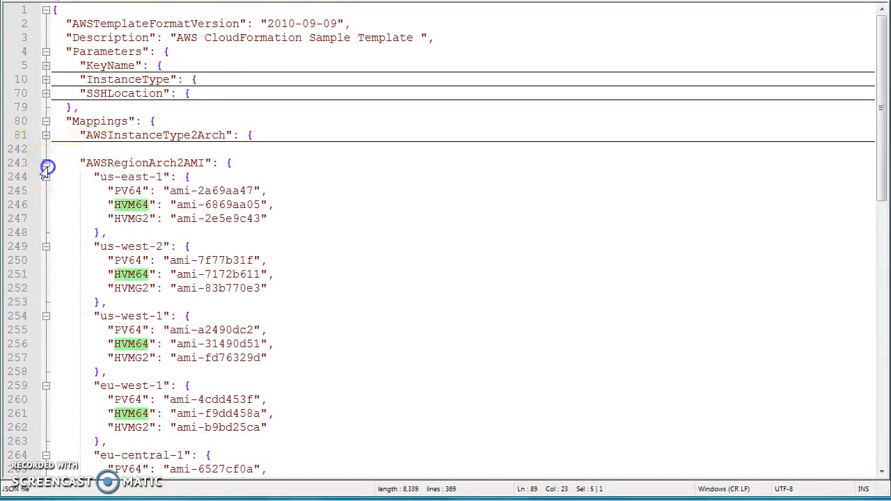
{"action": "left_click", "coordinate": [104, 177]}
{"action": "left_click_drag", "start_coordinate": [101, 177], "coordinate": [156, 179]}
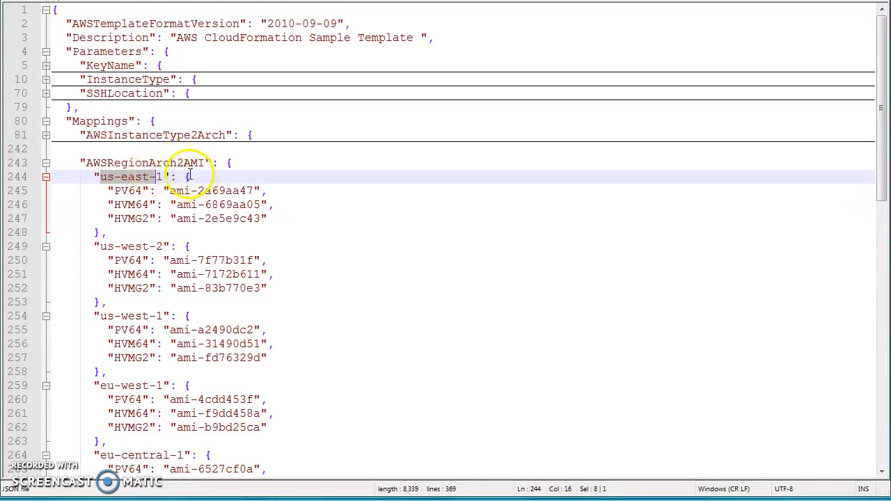
{"action": "double_click", "coordinate": [127, 192]}
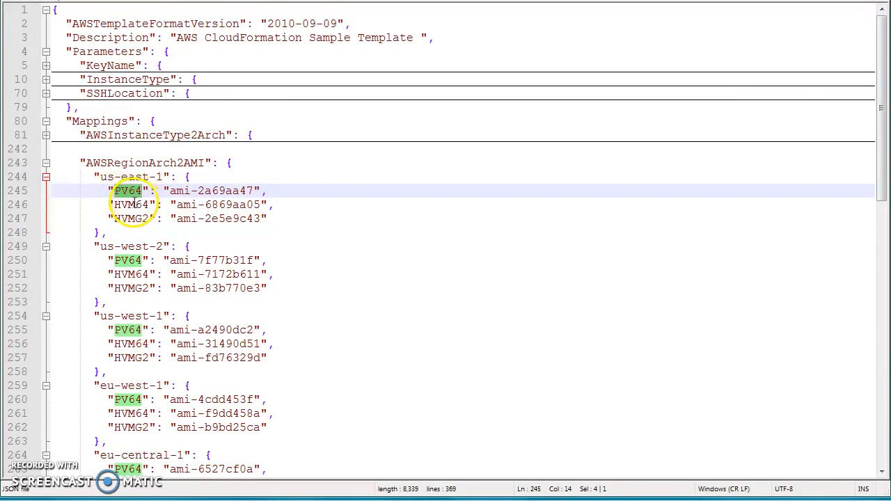
{"action": "left_click_drag", "start_coordinate": [177, 205], "coordinate": [265, 206]}
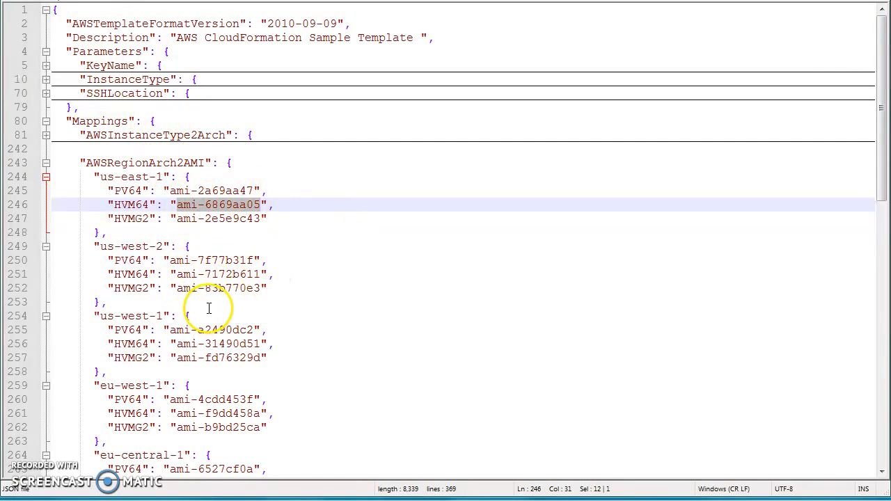
Collapse the us-east-1 entry and the Mappings maps, then expand the WebServer resource.
{"action": "left_click", "coordinate": [46, 177]}
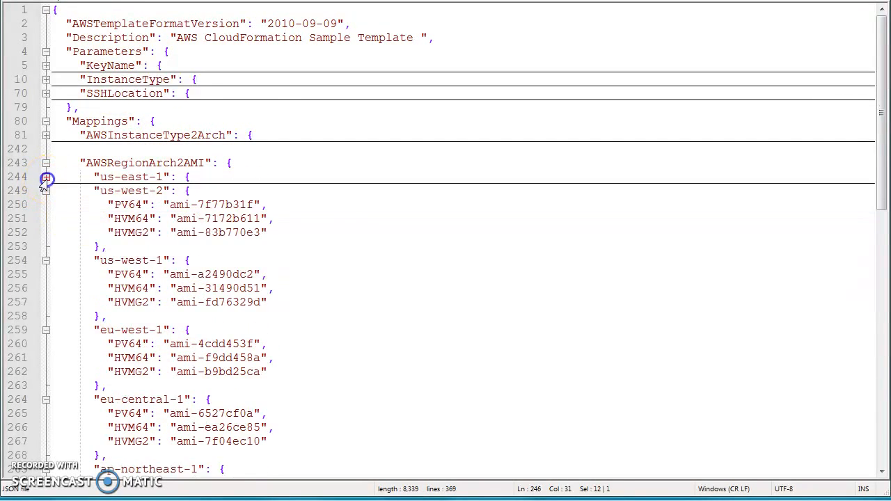
{"action": "left_click", "coordinate": [46, 121]}
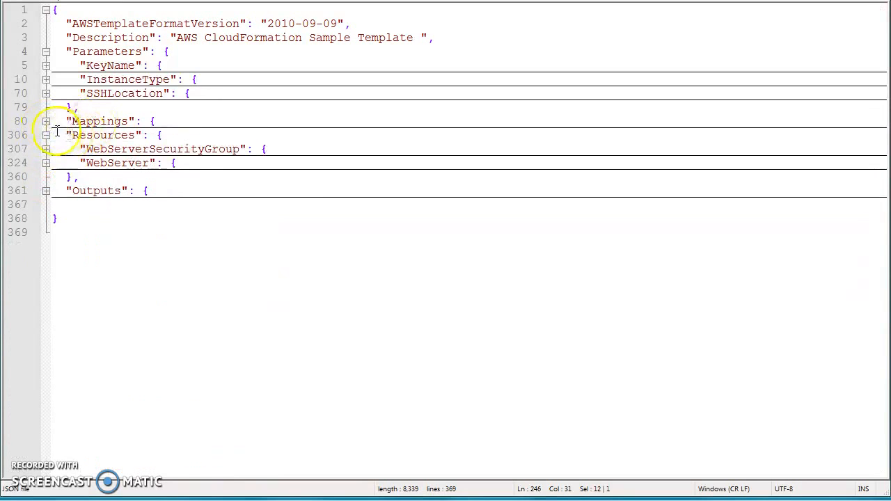
{"action": "left_click", "coordinate": [46, 122]}
{"action": "left_click", "coordinate": [46, 163]}
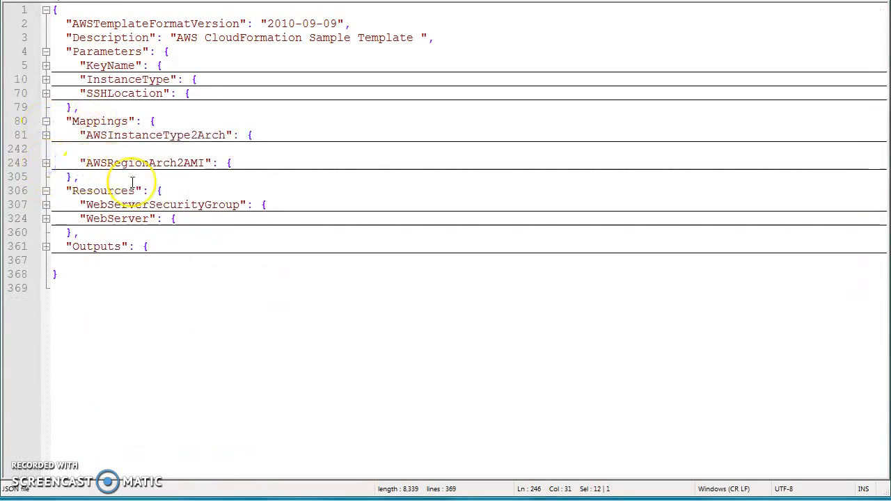
{"action": "left_click", "coordinate": [46, 219]}
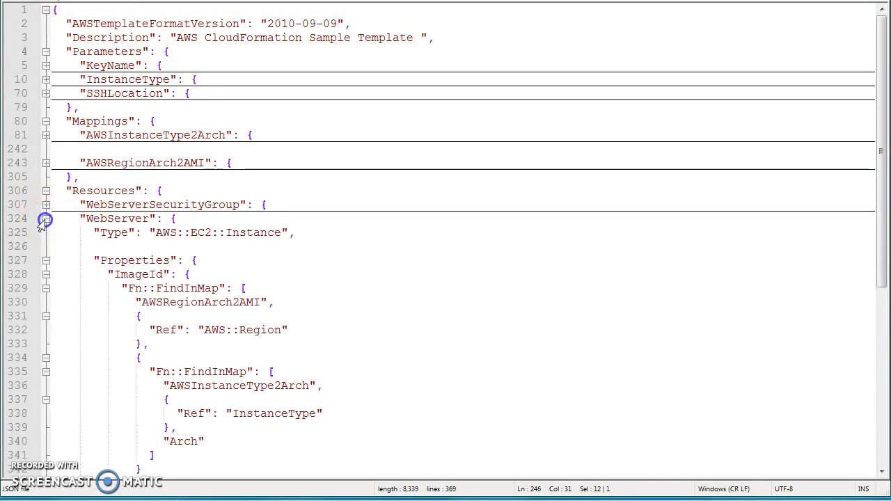
Examine the WebServer ImageId property, selecting its nested Fn::FindInMap block and the InstanceType reference.
{"action": "scroll", "coordinate": [178, 232], "scroll_direction": "down", "scroll_amount": 1}
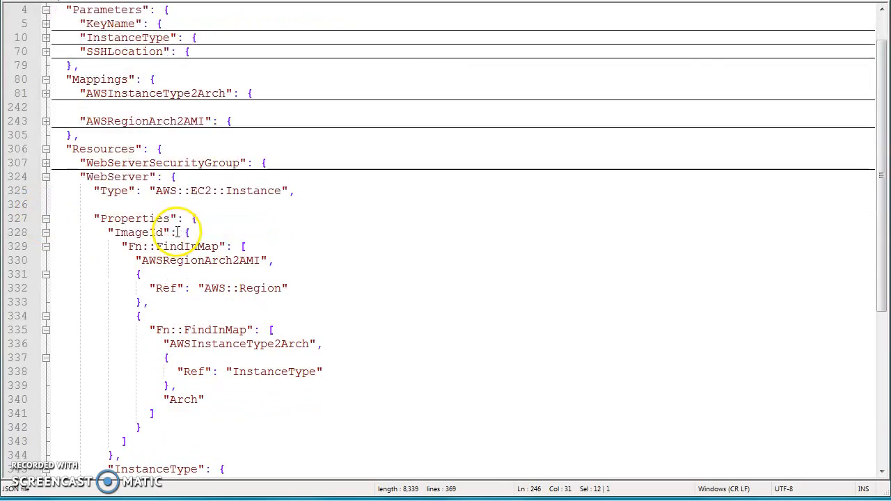
{"action": "double_click", "coordinate": [139, 234]}
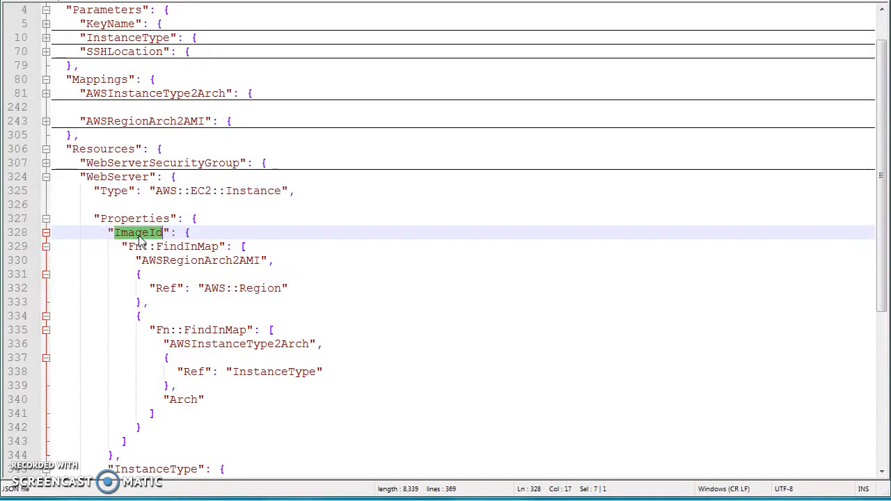
{"action": "scroll", "coordinate": [140, 237], "scroll_direction": "down", "scroll_amount": 1}
{"action": "double_click", "coordinate": [139, 191]}
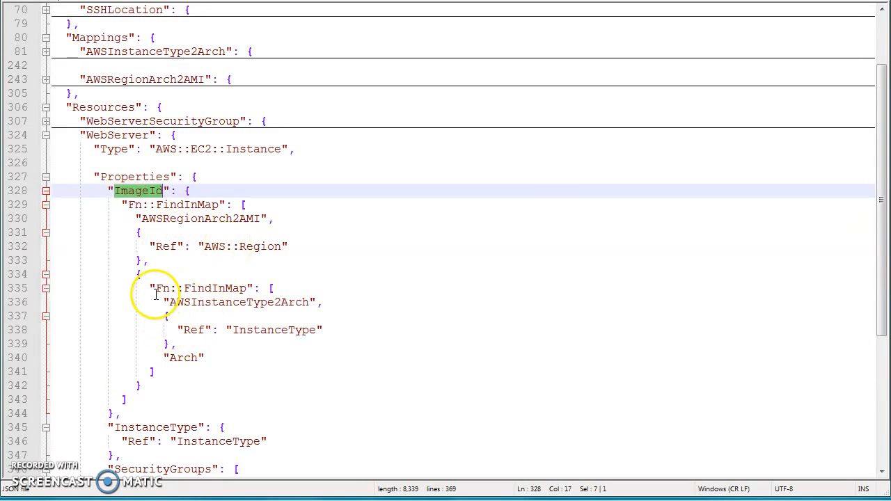
{"action": "left_click_drag", "start_coordinate": [149, 288], "coordinate": [193, 370]}
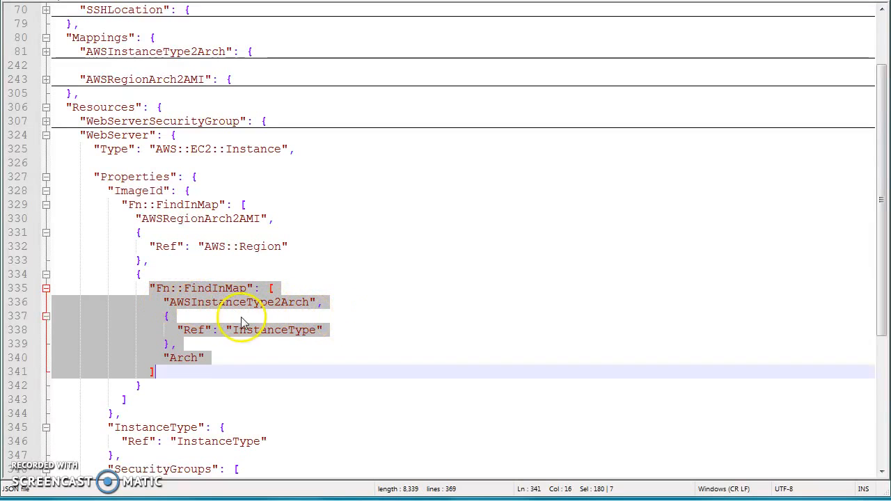
{"action": "left_click", "coordinate": [229, 342]}
{"action": "left_click_drag", "start_coordinate": [186, 330], "coordinate": [289, 333]}
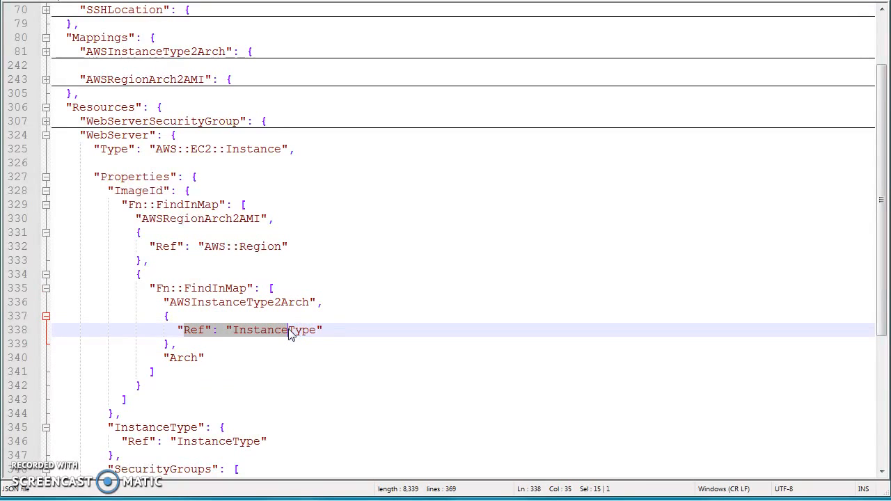
{"action": "left_click_drag", "start_coordinate": [289, 333], "coordinate": [211, 339]}
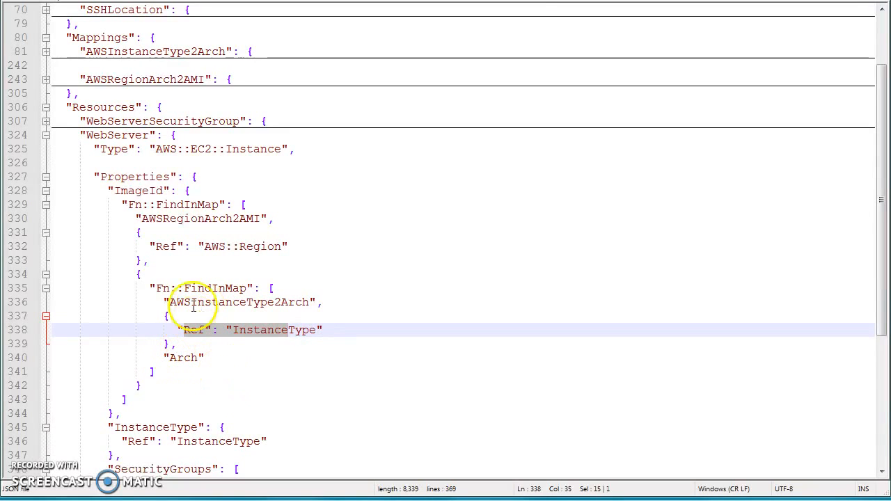
Examine the AWSInstanceType2Arch map again, then reselect the nested Fn::FindInMap block and the AWS::Region reference.
{"action": "left_click", "coordinate": [44, 53]}
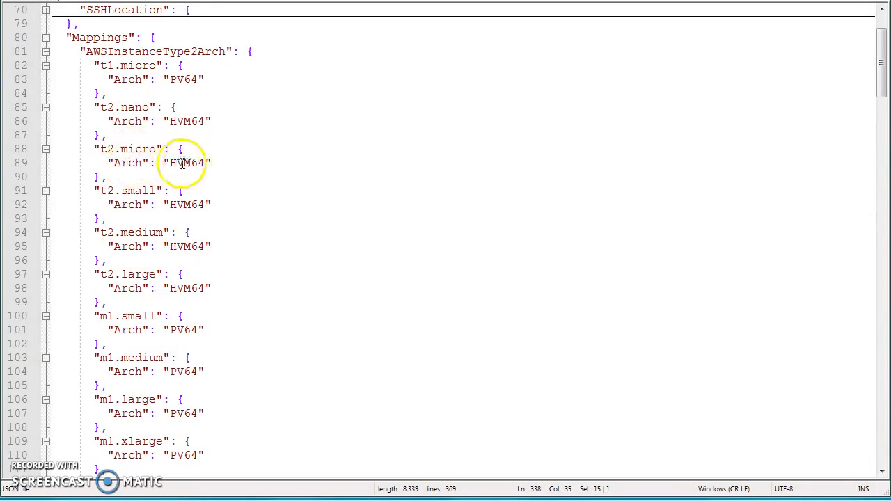
{"action": "left_click", "coordinate": [45, 53]}
{"action": "left_click_drag", "start_coordinate": [149, 289], "coordinate": [184, 374]}
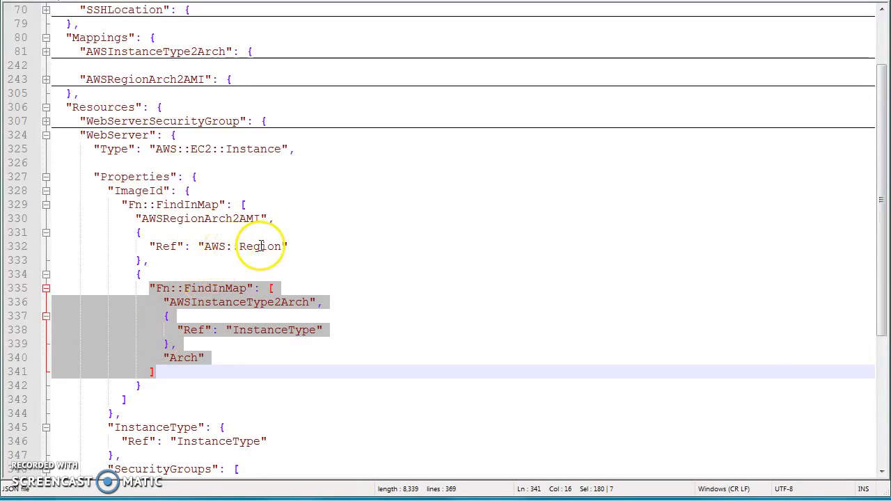
{"action": "left_click_drag", "start_coordinate": [284, 247], "coordinate": [229, 247]}
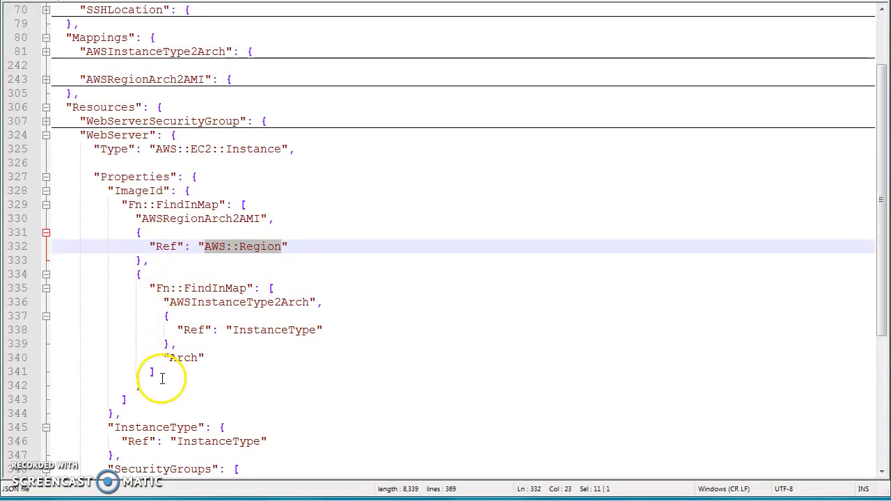
Expand the AWSRegionArch2AMI map, highlight the us-west-1 HVM64 AMI ID, and collapse the map again.
{"action": "left_click", "coordinate": [46, 80]}
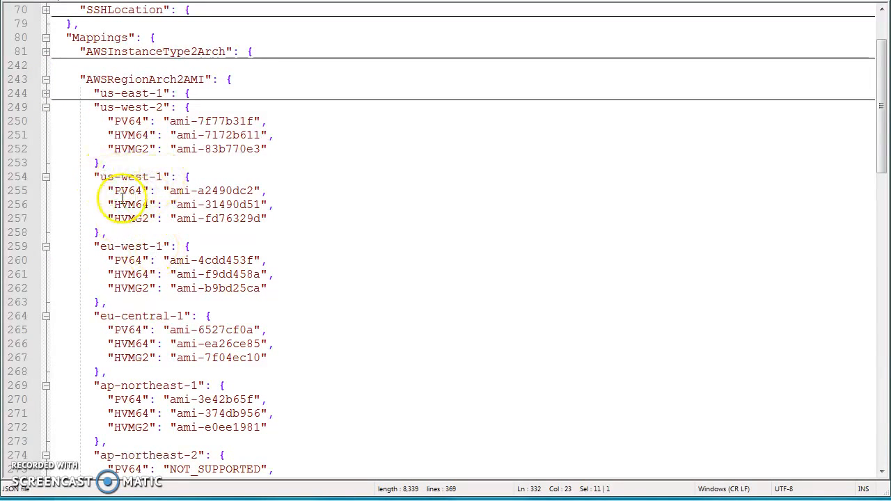
{"action": "left_click_drag", "start_coordinate": [177, 205], "coordinate": [258, 204]}
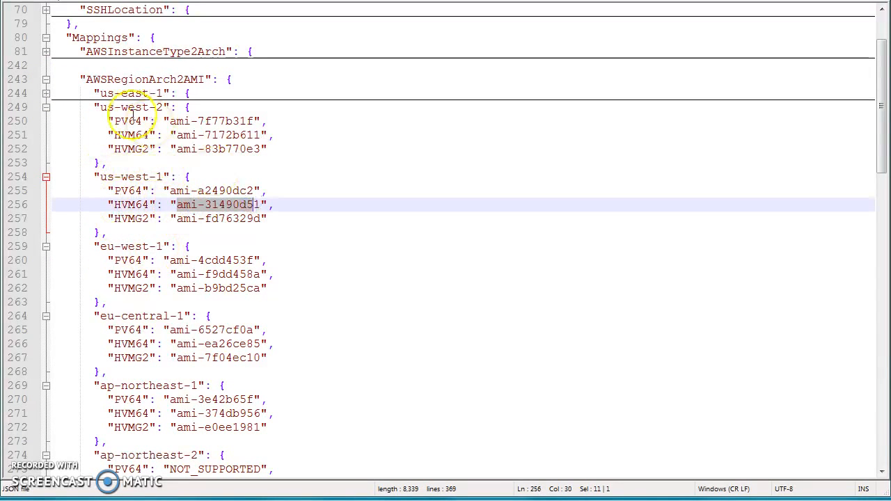
{"action": "left_click", "coordinate": [46, 81]}
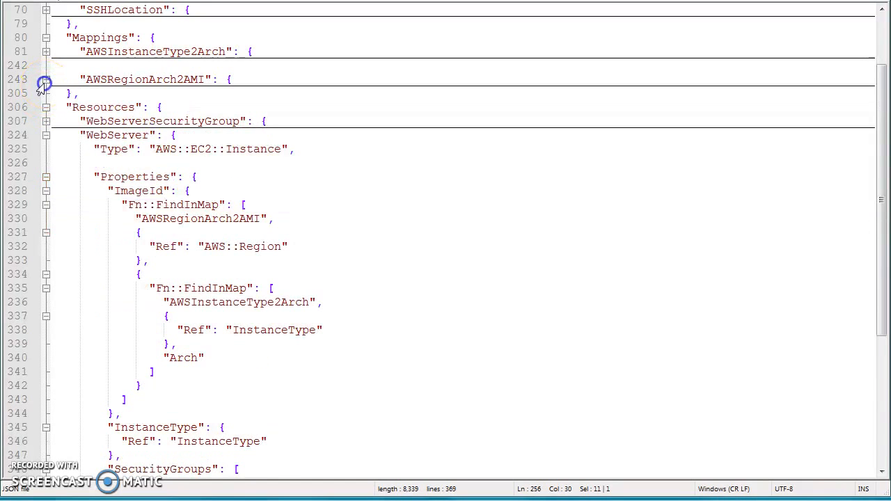
Examine the WebServer ImageId Fn::FindInMap block and the InstanceType property below it.
{"action": "left_click_drag", "start_coordinate": [129, 205], "coordinate": [133, 397]}
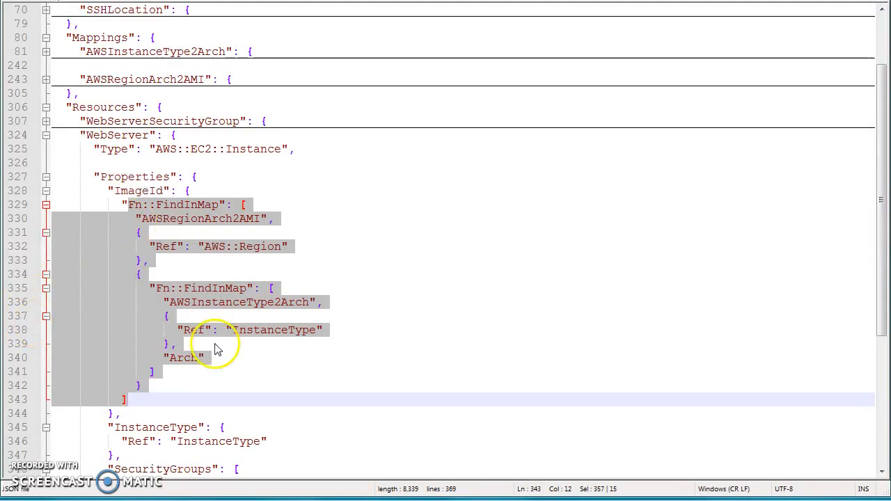
{"action": "left_click", "coordinate": [256, 344]}
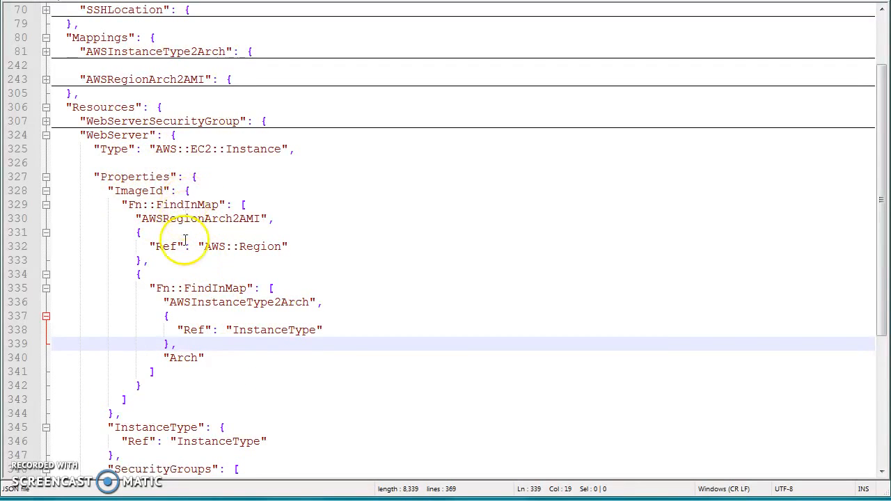
{"action": "left_click", "coordinate": [159, 429]}
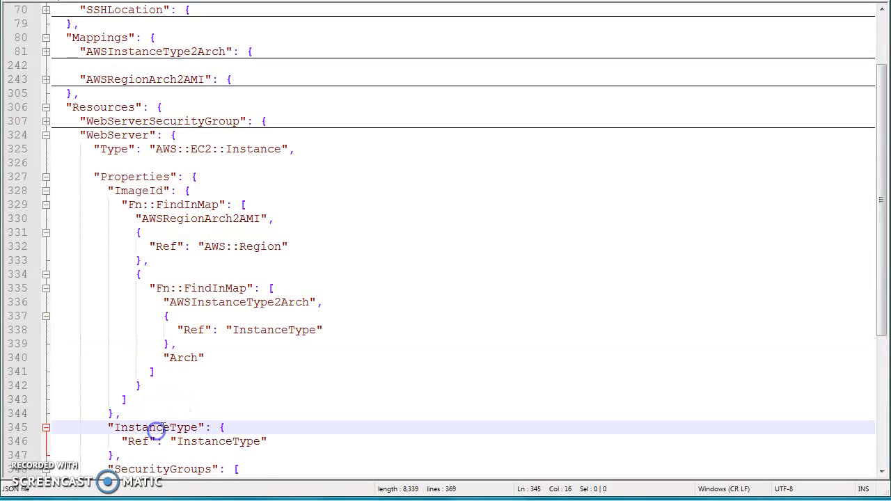
{"action": "scroll", "coordinate": [159, 418], "scroll_direction": "down", "scroll_amount": 6}
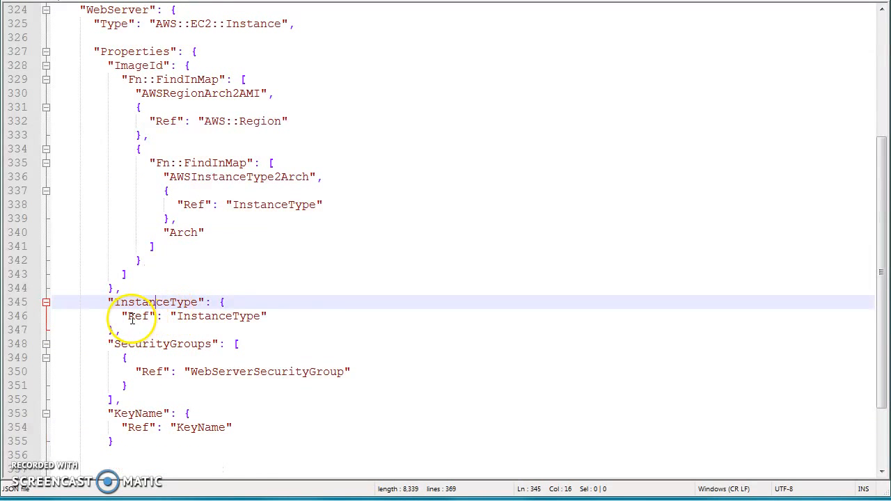
{"action": "scroll", "coordinate": [225, 320], "scroll_direction": "up", "scroll_amount": 5}
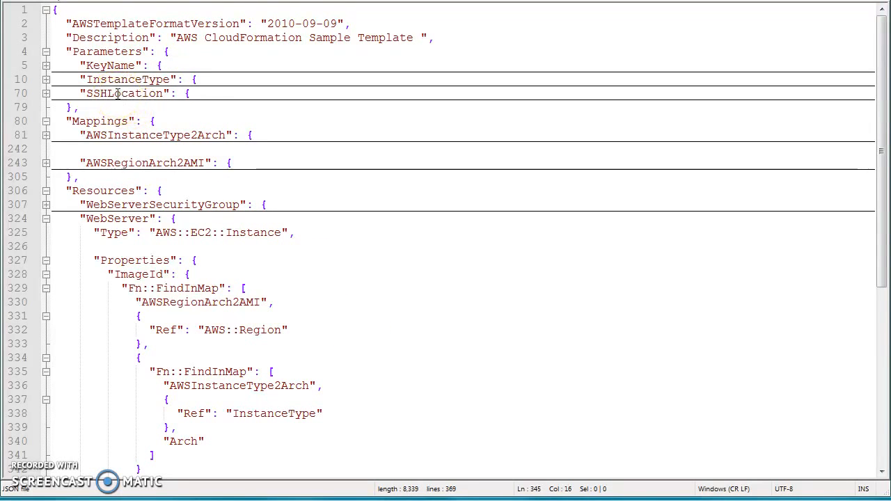
Expand the WebServerSecurityGroup resource and highlight its name to trace its reference in the WebServer SecurityGroups property.
{"action": "scroll", "coordinate": [118, 93], "scroll_direction": "down", "scroll_amount": 1}
{"action": "left_click", "coordinate": [47, 162]}
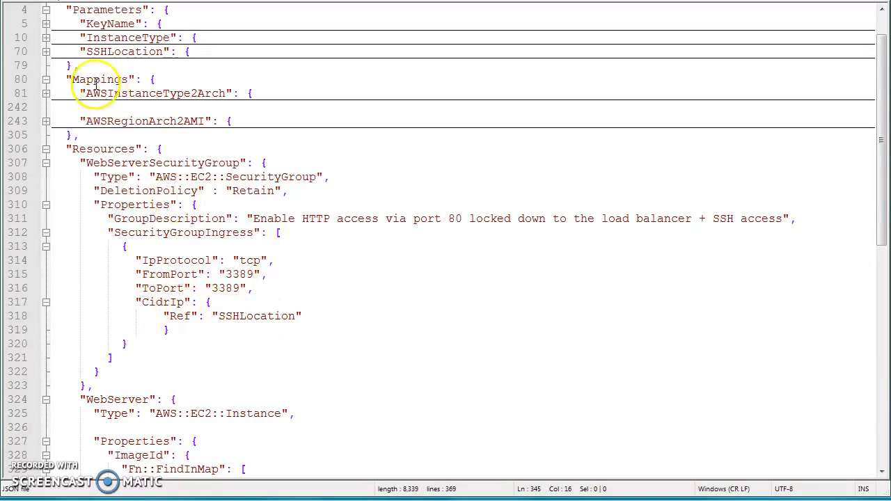
{"action": "scroll", "coordinate": [80, 69], "scroll_direction": "down", "scroll_amount": 10}
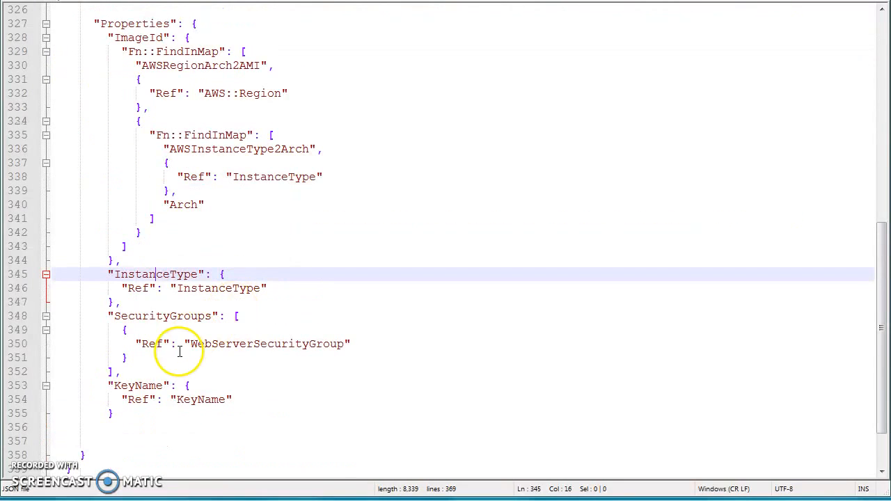
{"action": "left_click", "coordinate": [140, 315]}
{"action": "left_click", "coordinate": [142, 316]}
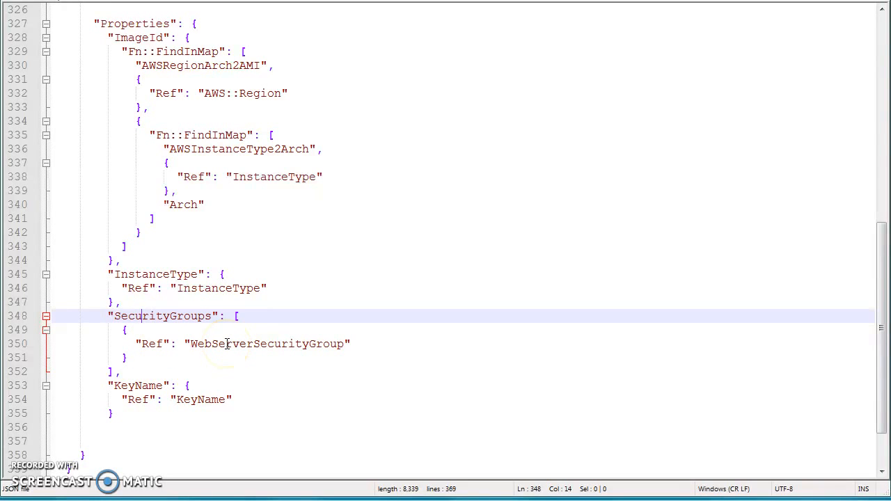
{"action": "scroll", "coordinate": [225, 284], "scroll_direction": "up", "scroll_amount": 8}
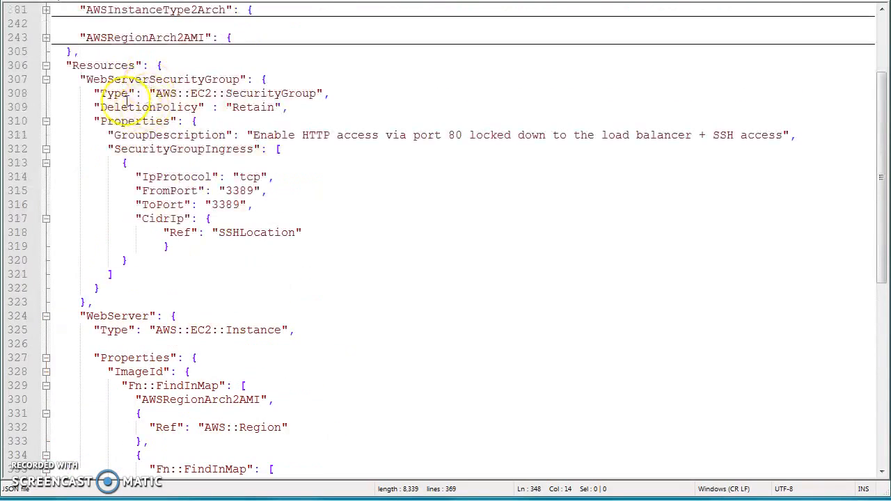
{"action": "double_click", "coordinate": [103, 79]}
{"action": "scroll", "coordinate": [200, 295], "scroll_direction": "down", "scroll_amount": 6}
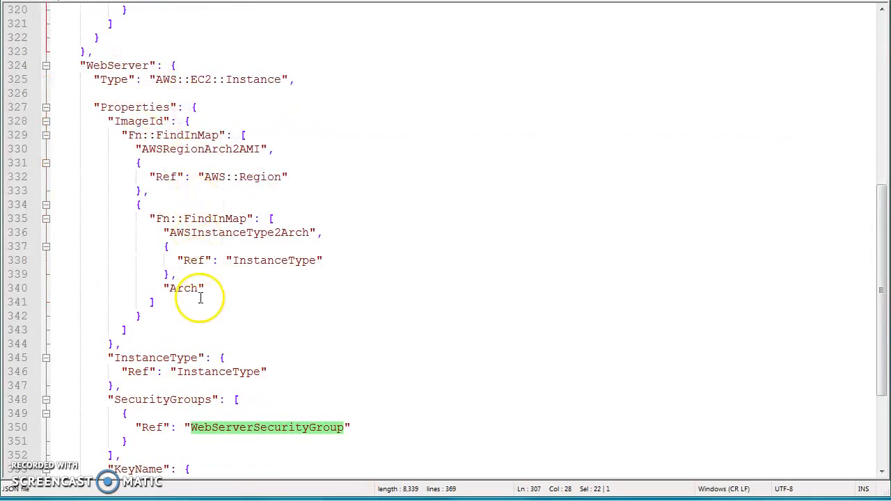
{"action": "scroll", "coordinate": [268, 423], "scroll_direction": "down", "scroll_amount": 3}
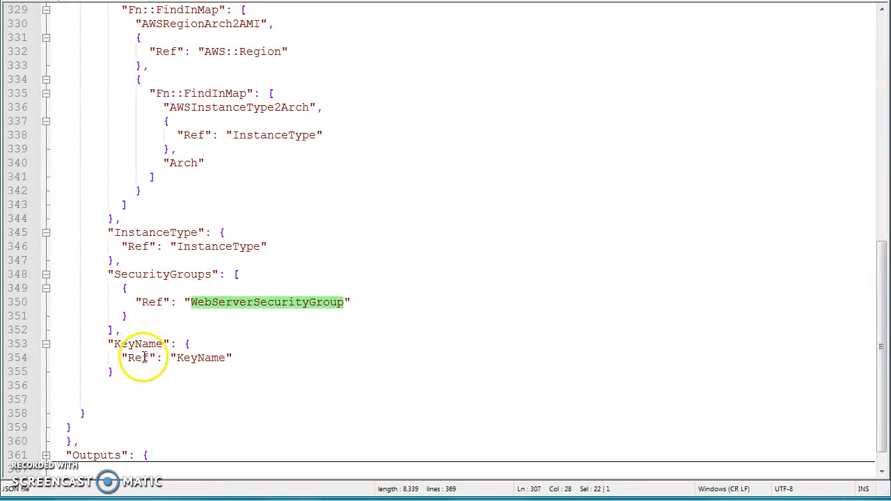
{"action": "scroll", "coordinate": [119, 92], "scroll_direction": "up", "scroll_amount": 5}
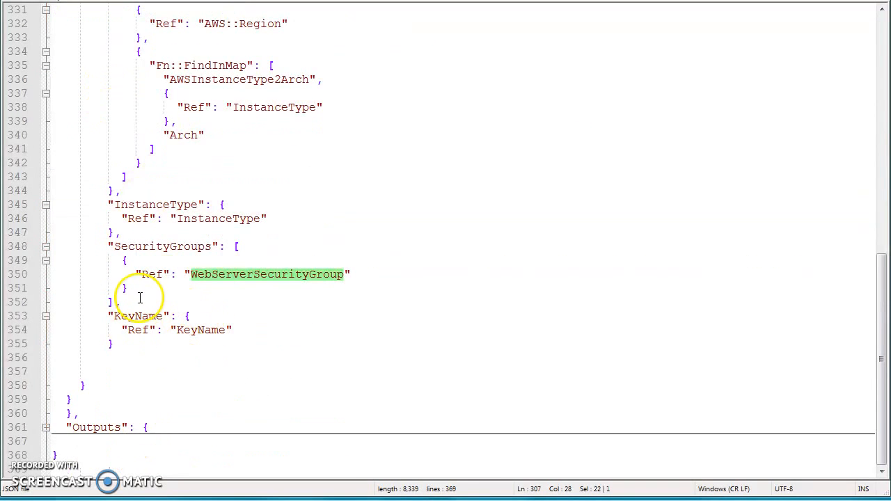
{"action": "scroll", "coordinate": [140, 292], "scroll_direction": "up", "scroll_amount": 11}
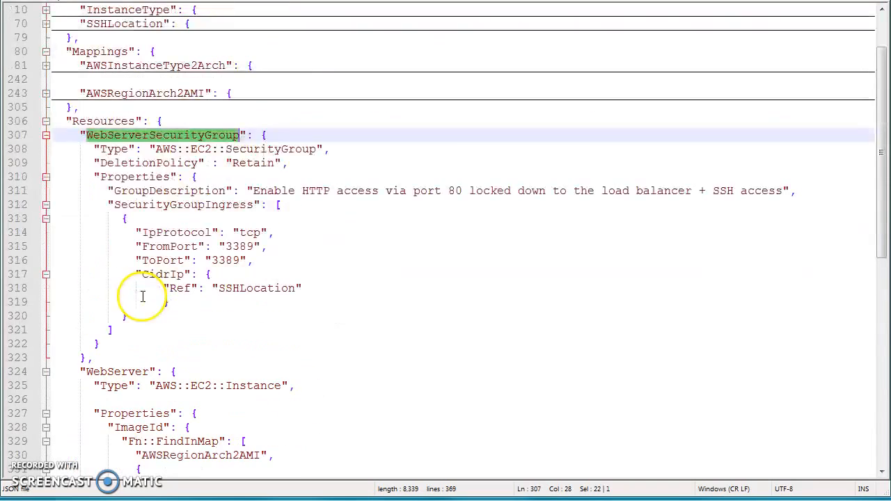
Collapse the Resources section and expand the Outputs section with its InstanceID output.
{"action": "left_click", "coordinate": [45, 121]}
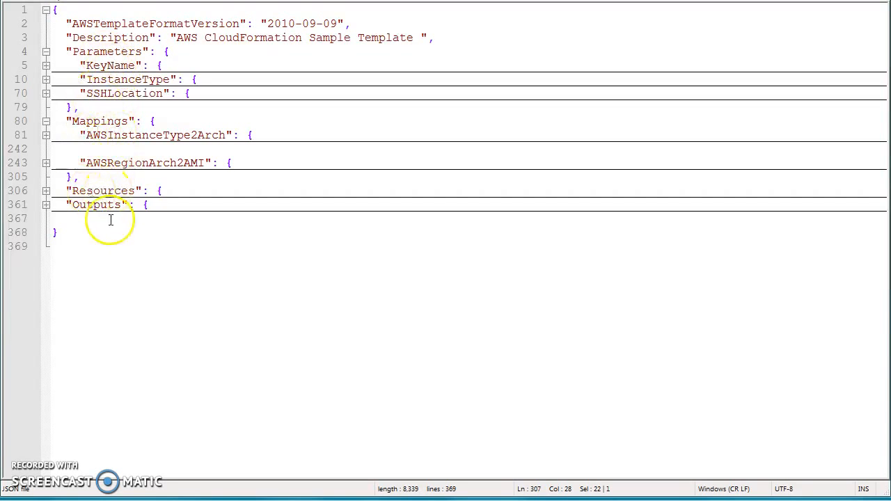
{"action": "left_click", "coordinate": [45, 205]}
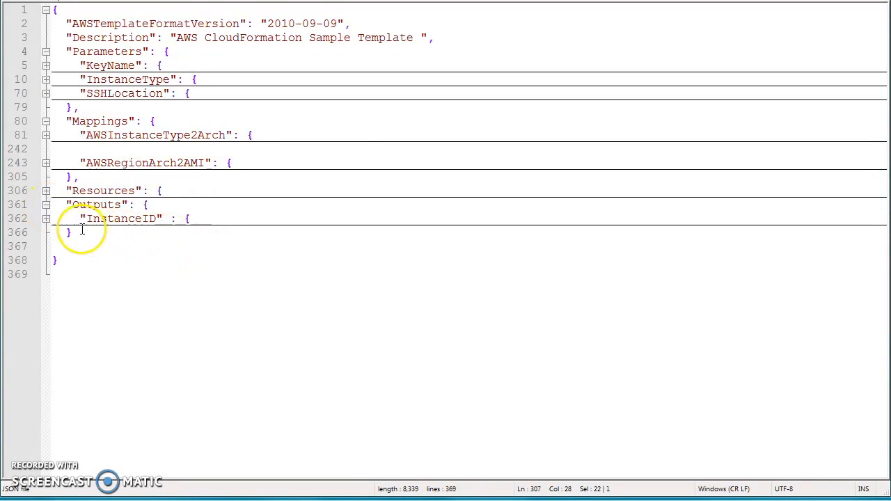
{"action": "left_click", "coordinate": [45, 219]}
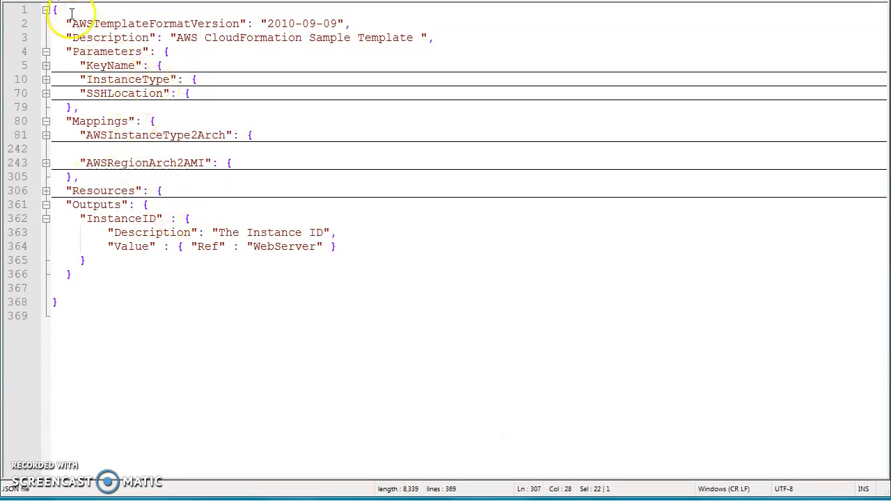
Switch to the CloudFormation console and start creating a new stack.
{"action": "key", "text": "super+d"}
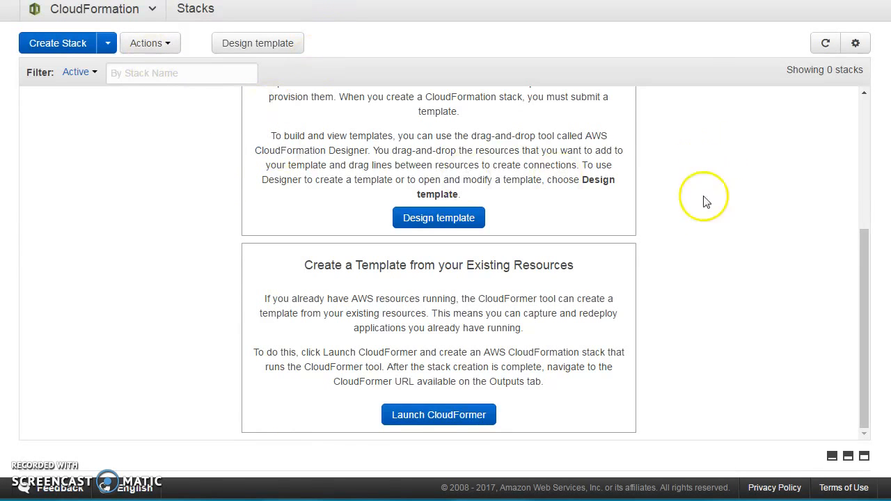
{"action": "scroll", "coordinate": [454, 111], "scroll_direction": "up", "scroll_amount": 1}
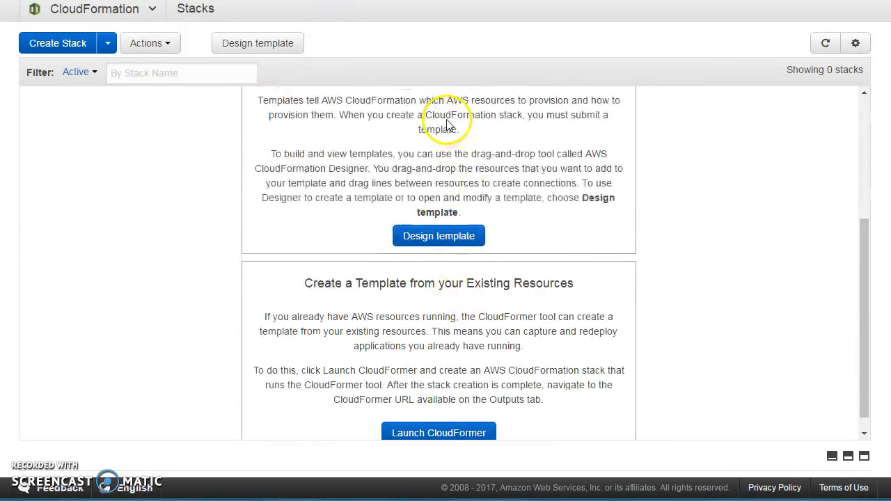
{"action": "scroll", "coordinate": [459, 265], "scroll_direction": "down", "scroll_amount": 1}
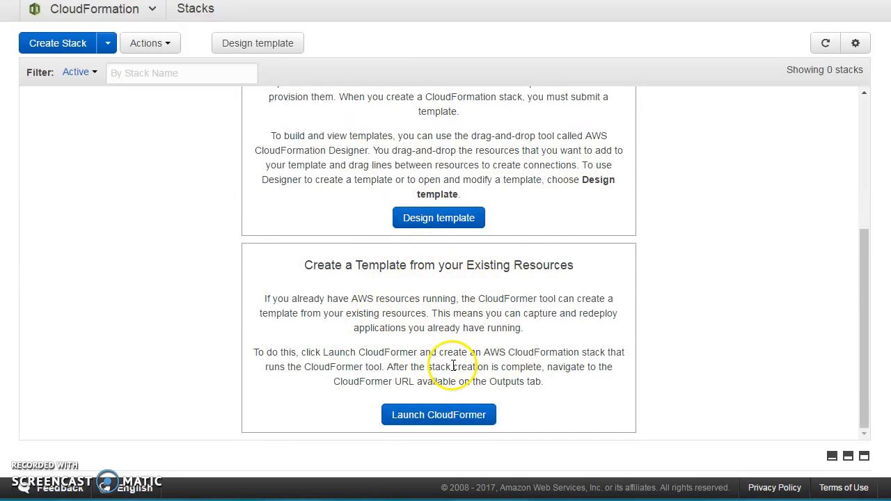
{"action": "scroll", "coordinate": [452, 357], "scroll_direction": "up", "scroll_amount": 4}
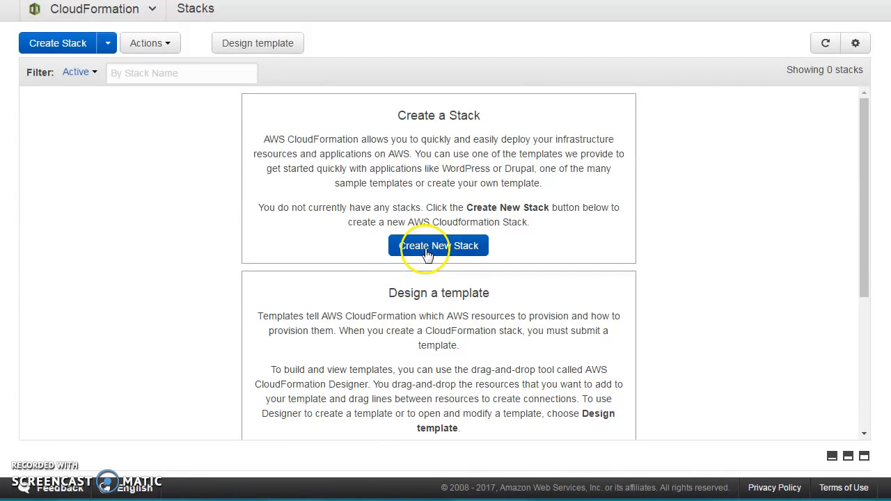
{"action": "left_click", "coordinate": [435, 250]}
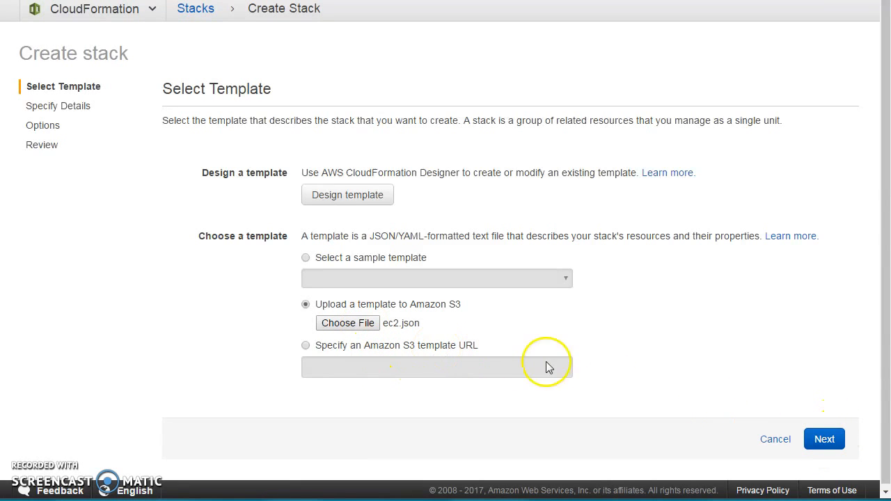
Continue with the uploaded ec2.json template and name the stack testStack01.
{"action": "left_click", "coordinate": [825, 442]}
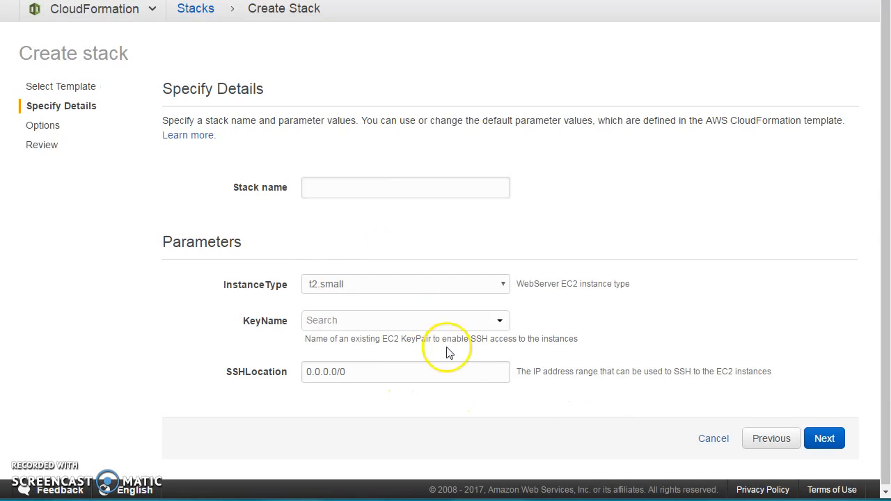
{"action": "left_click", "coordinate": [341, 192]}
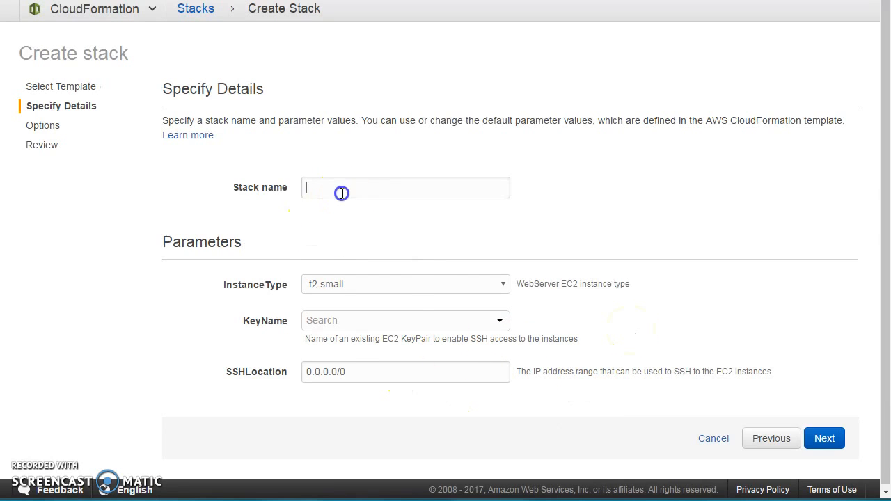
{"action": "type", "text": "testStack01"}
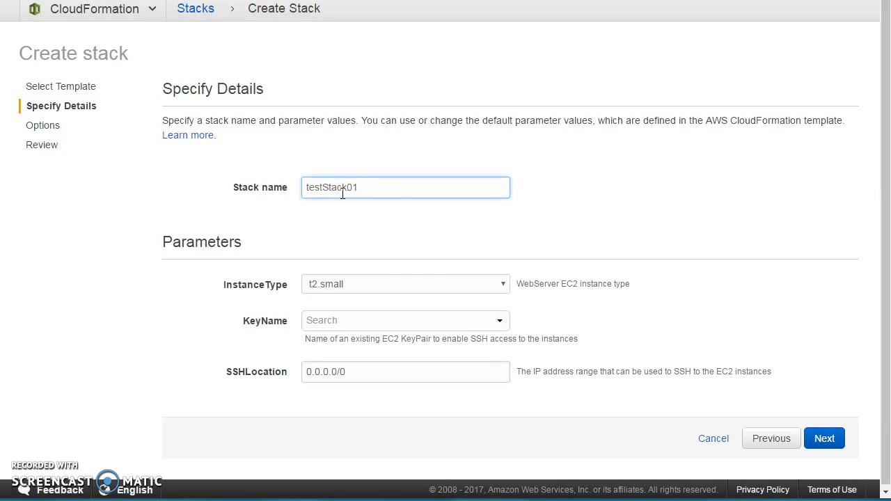
Compare the InstanceType parameter's allowed values in the template with the stack form's instance type list.
{"action": "left_click", "coordinate": [411, 285]}
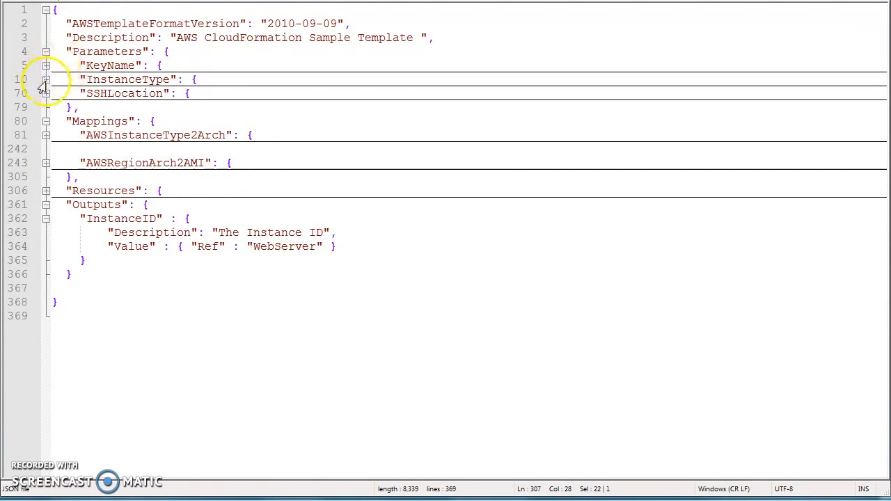
{"action": "left_click", "coordinate": [46, 79]}
{"action": "left_click", "coordinate": [46, 135]}
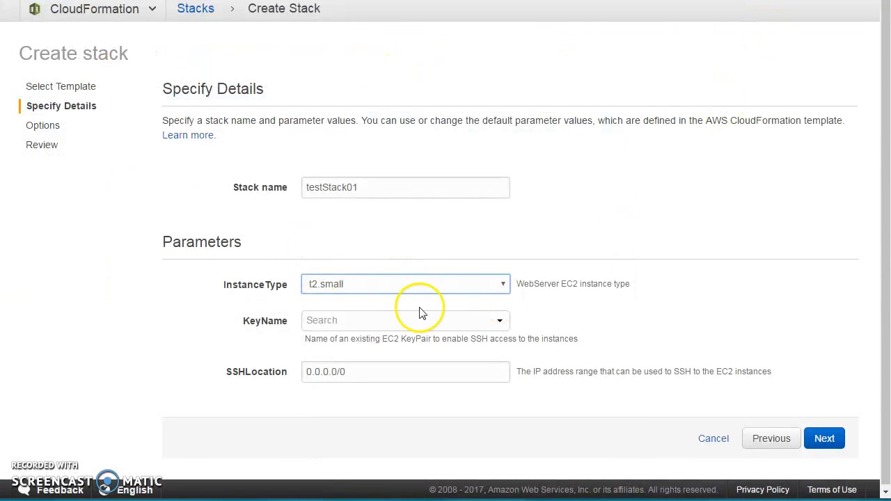
Set the instance type to t2.micro and choose the virginia key pair.
{"action": "left_click", "coordinate": [417, 284]}
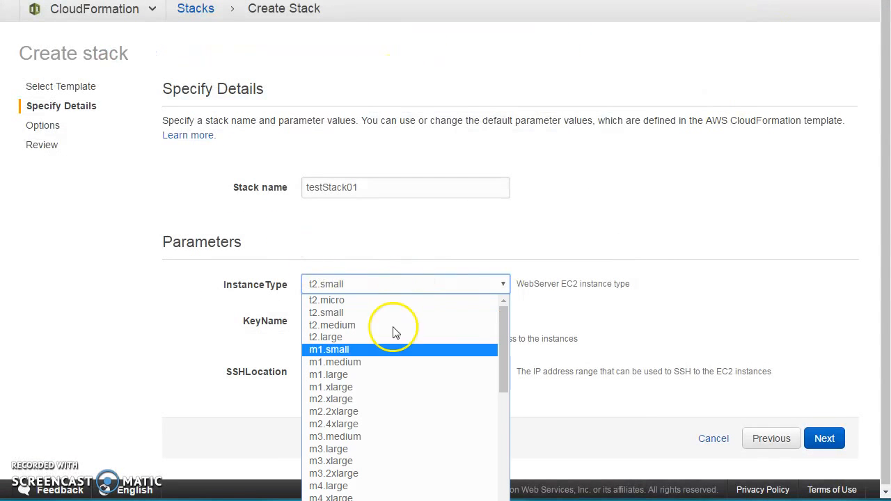
{"action": "left_click", "coordinate": [364, 301]}
{"action": "left_click", "coordinate": [334, 322]}
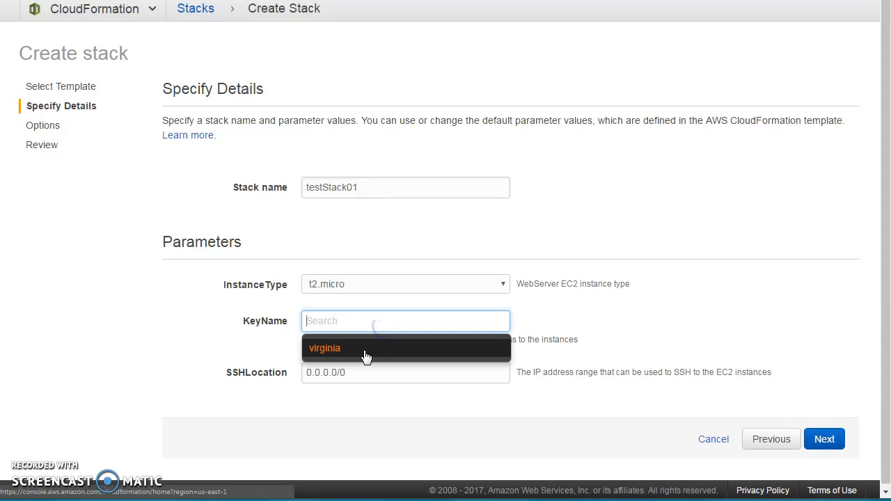
{"action": "left_click", "coordinate": [341, 349]}
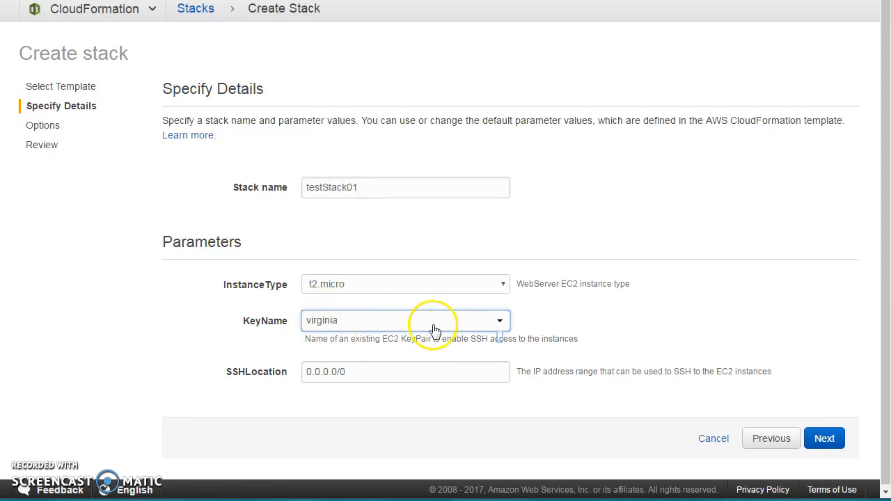
Set SSHLocation to 10.0.0.0/26 and continue to the stack options page.
{"action": "left_click", "coordinate": [348, 372]}
{"action": "left_click_drag", "start_coordinate": [390, 372], "coordinate": [167, 368]}
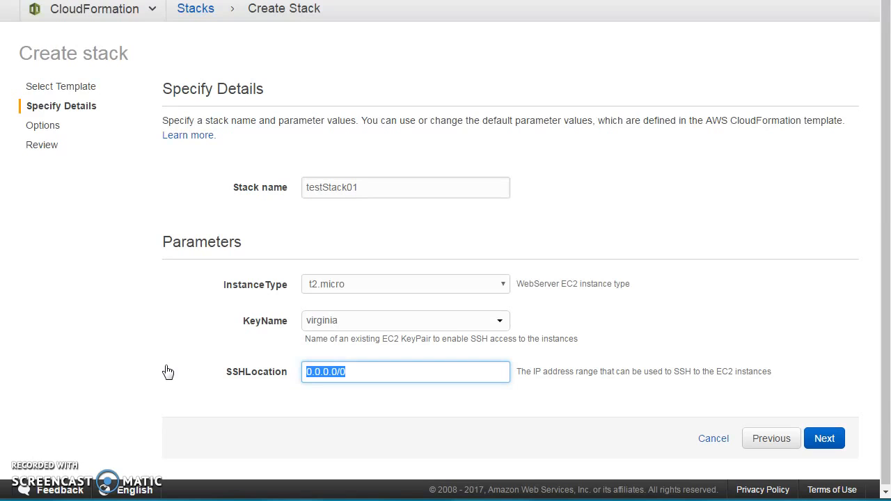
{"action": "type", "text": "10.0.0.0.26"}
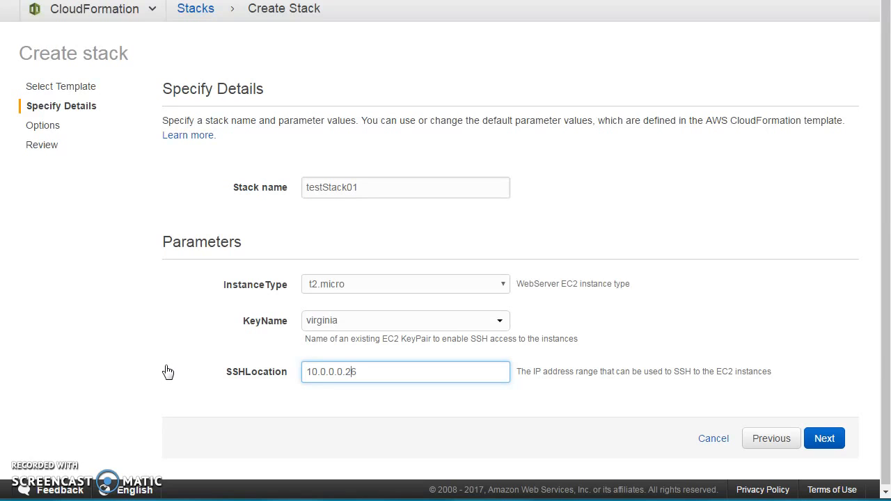
{"action": "key", "text": "Left"}
{"action": "key", "text": "Left"}
{"action": "key", "text": "BackSpace"}
{"action": "type", "text": "/"}
{"action": "left_click", "coordinate": [396, 423]}
{"action": "left_click", "coordinate": [829, 444]}
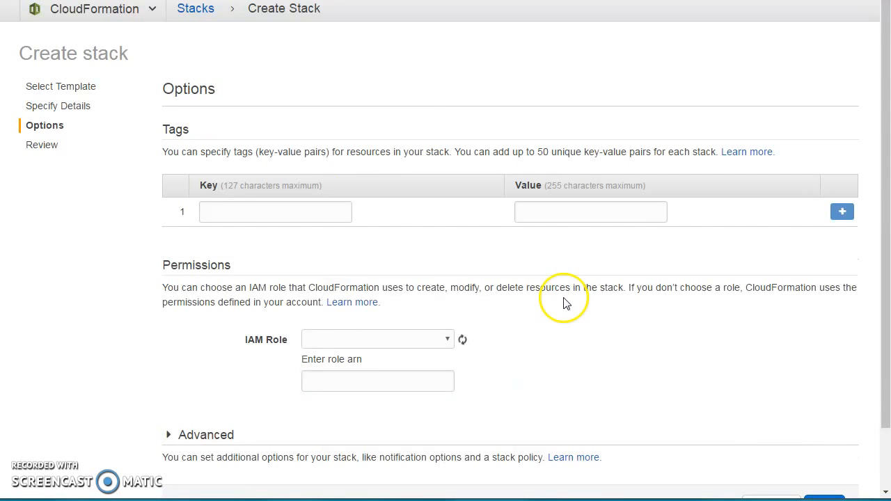
Add a stack tag with key Env and value dev.
{"action": "left_click", "coordinate": [314, 212]}
{"action": "type", "text": "project"}
{"action": "key", "text": "Tab"}
{"action": "type", "text": "p"}
{"action": "key", "text": "BackSpace"}
{"action": "type", "text": "dev"}
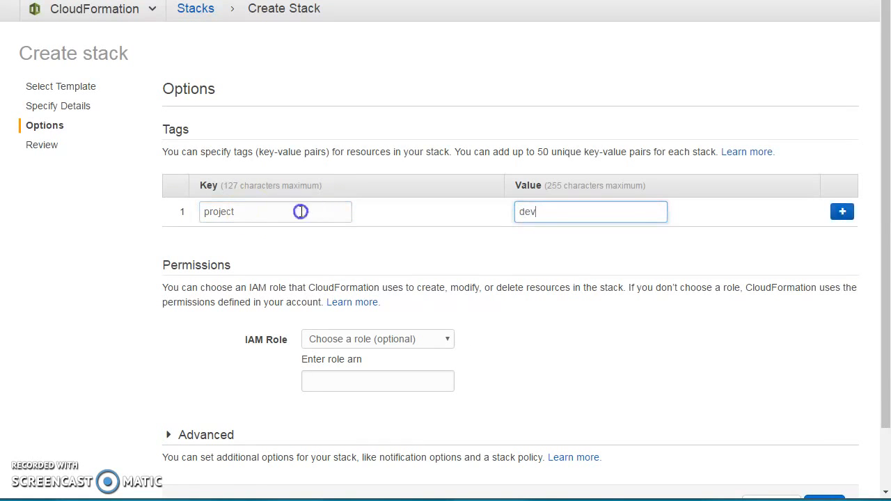
{"action": "left_click_drag", "start_coordinate": [299, 212], "coordinate": [149, 209]}
{"action": "type", "text": "Env"}
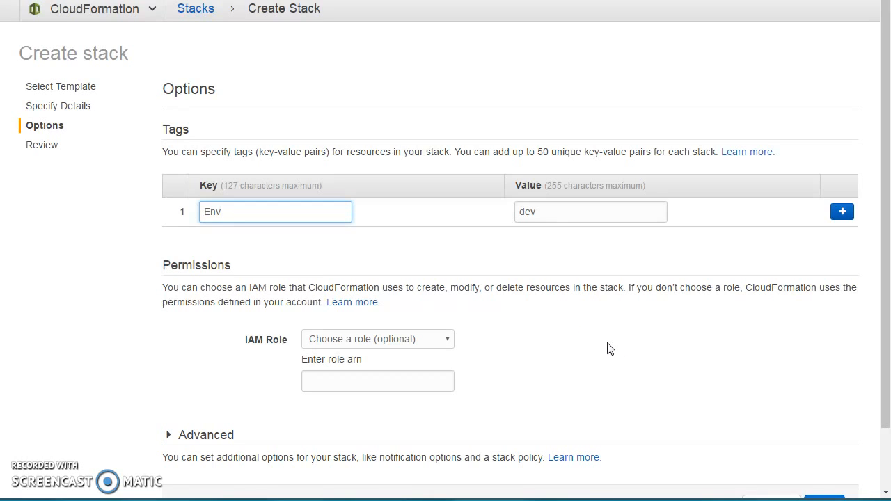
Examine the IAM role choices and the advanced notification, timeout and rollback options for the stack.
{"action": "left_click", "coordinate": [447, 341]}
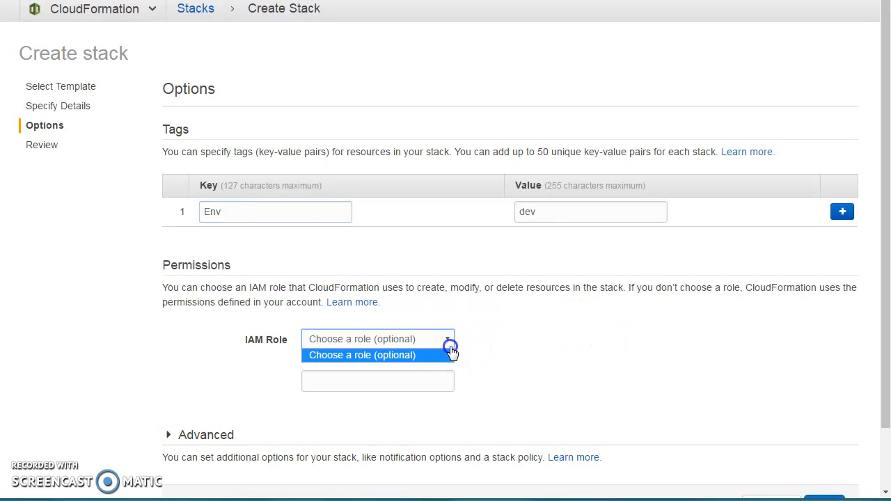
{"action": "left_click", "coordinate": [376, 381]}
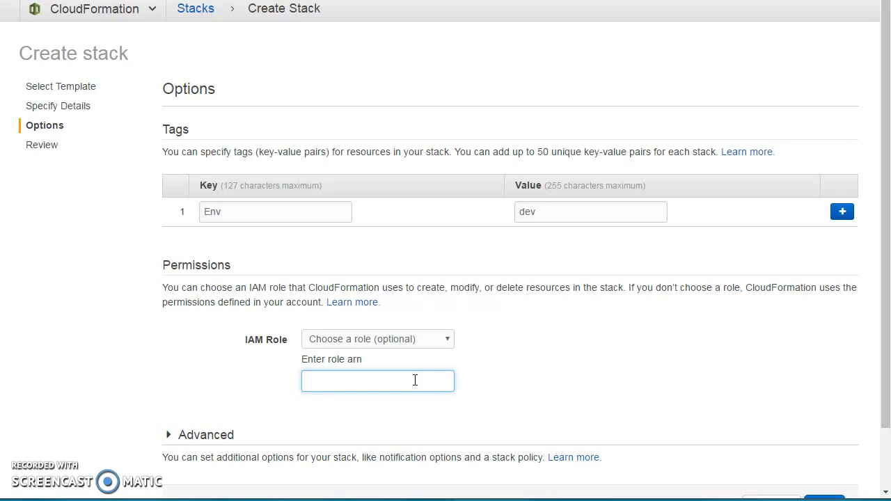
{"action": "scroll", "coordinate": [415, 380], "scroll_direction": "down", "scroll_amount": 1}
{"action": "left_click", "coordinate": [223, 376]}
{"action": "scroll", "coordinate": [301, 369], "scroll_direction": "down", "scroll_amount": 5}
{"action": "left_click", "coordinate": [301, 368]}
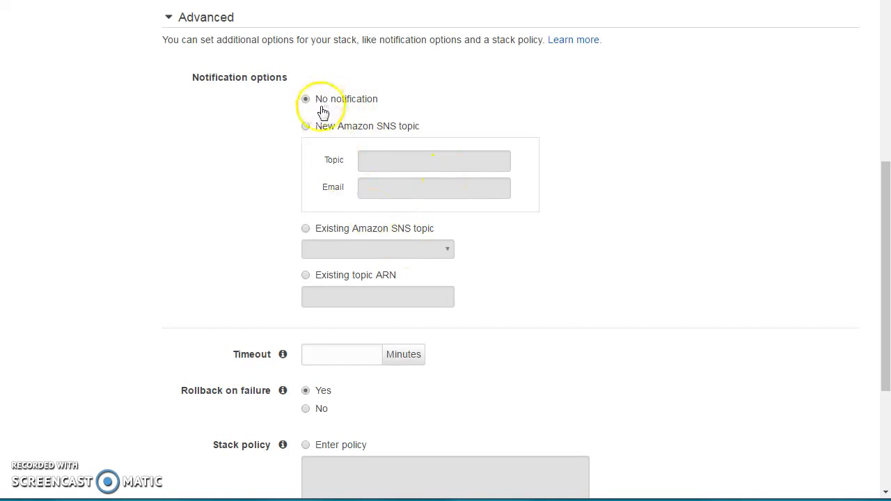
{"action": "left_click", "coordinate": [357, 127]}
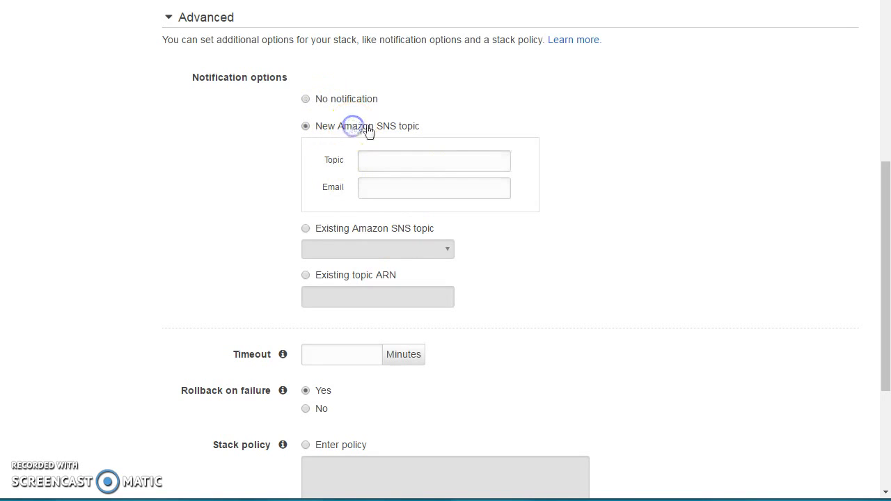
{"action": "left_click", "coordinate": [334, 101]}
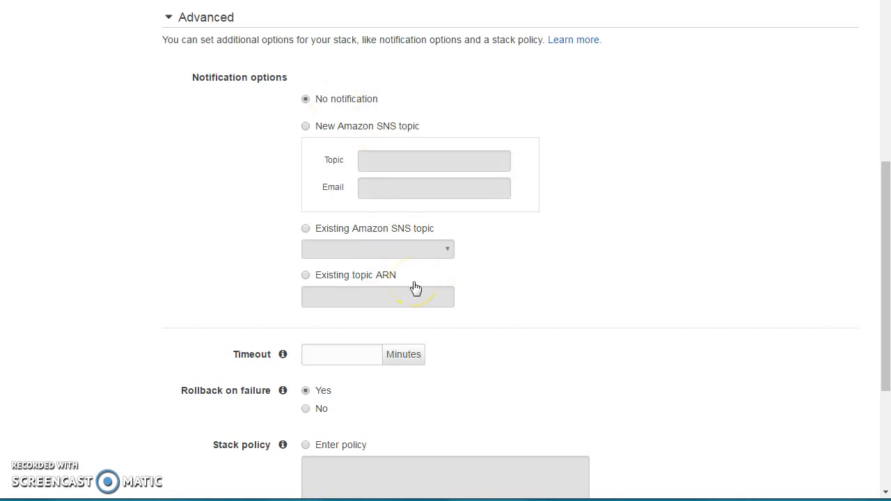
{"action": "left_click", "coordinate": [489, 285]}
{"action": "scroll", "coordinate": [490, 282], "scroll_direction": "down", "scroll_amount": 3}
Read the example stack policy in the CloudFormation documentation.
{"action": "left_click", "coordinate": [330, 146]}
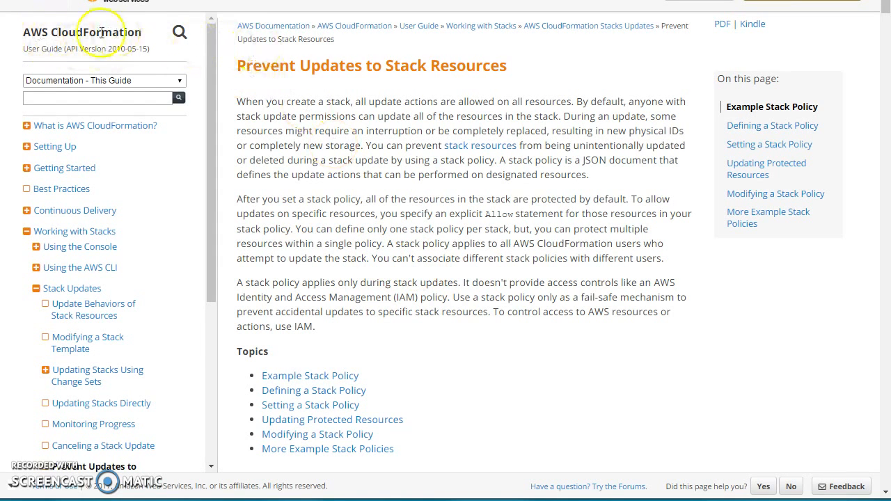
{"action": "scroll", "coordinate": [299, 355], "scroll_direction": "down", "scroll_amount": 6}
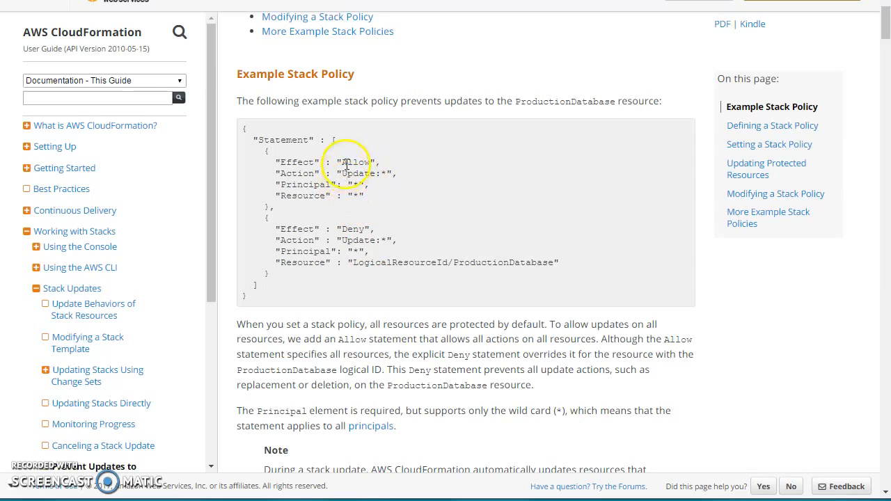
{"action": "left_click_drag", "start_coordinate": [354, 262], "coordinate": [543, 263]}
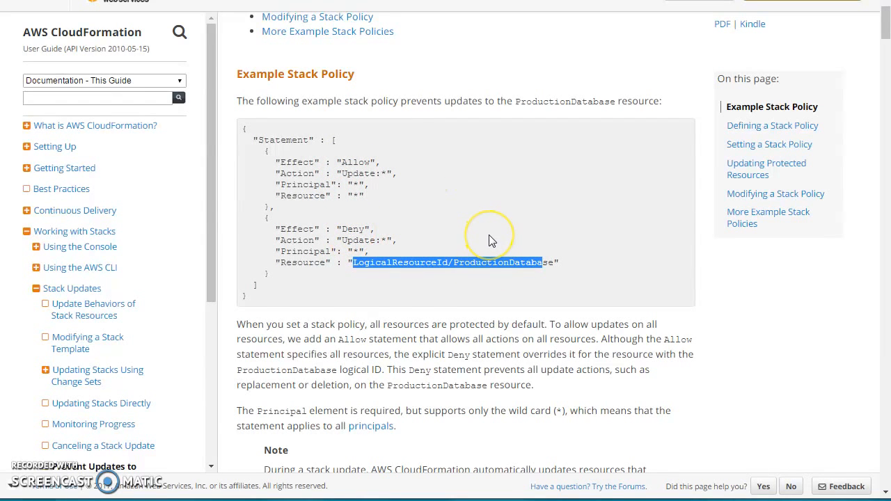
Return to the stack options form and continue to the review page.
{"action": "left_click", "coordinate": [613, 1]}
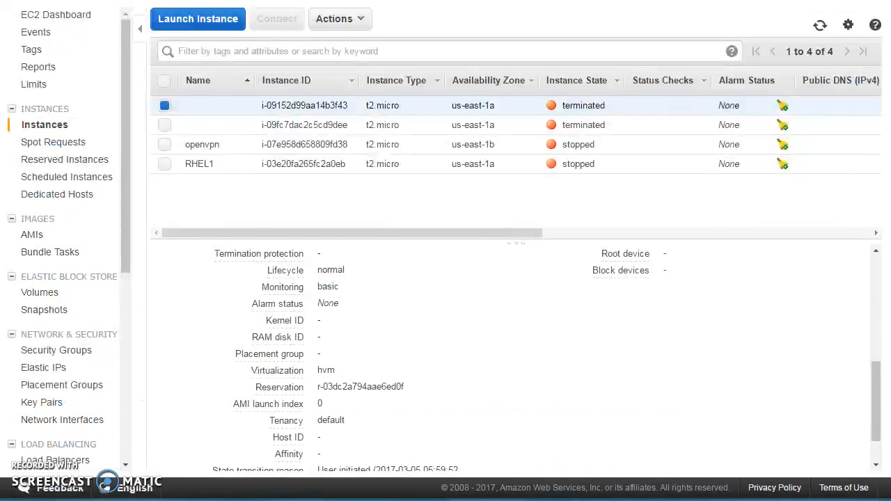
{"action": "left_click", "coordinate": [395, 1]}
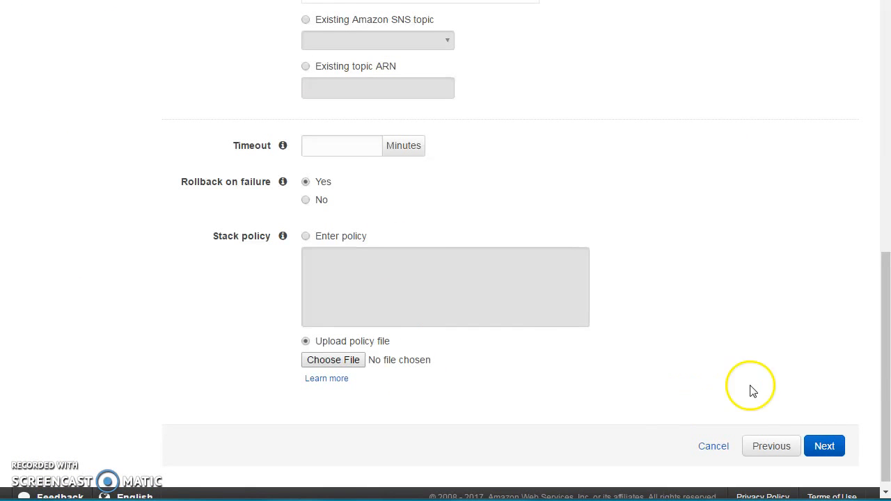
{"action": "left_click", "coordinate": [840, 451]}
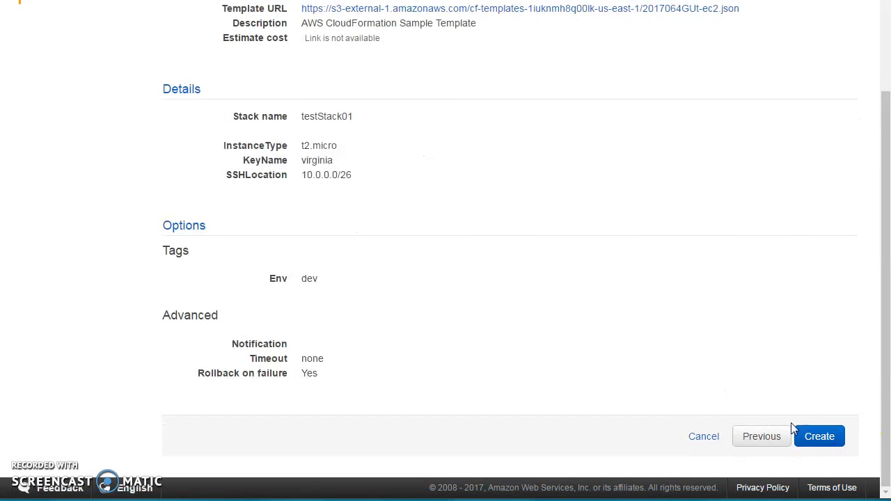
Review the stack settings and create the stack.
{"action": "scroll", "coordinate": [474, 209], "scroll_direction": "up", "scroll_amount": 3}
{"action": "scroll", "coordinate": [376, 344], "scroll_direction": "down", "scroll_amount": 3}
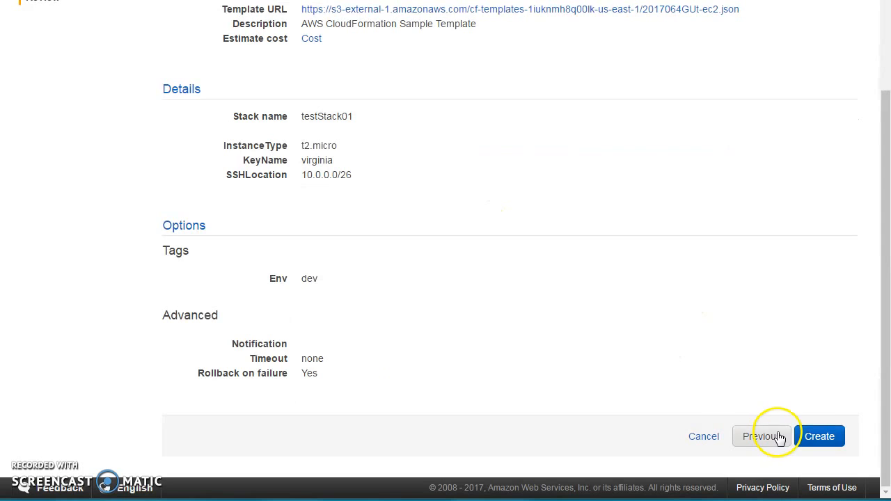
{"action": "scroll", "coordinate": [668, 283], "scroll_direction": "up", "scroll_amount": 2}
{"action": "scroll", "coordinate": [668, 283], "scroll_direction": "down", "scroll_amount": 2}
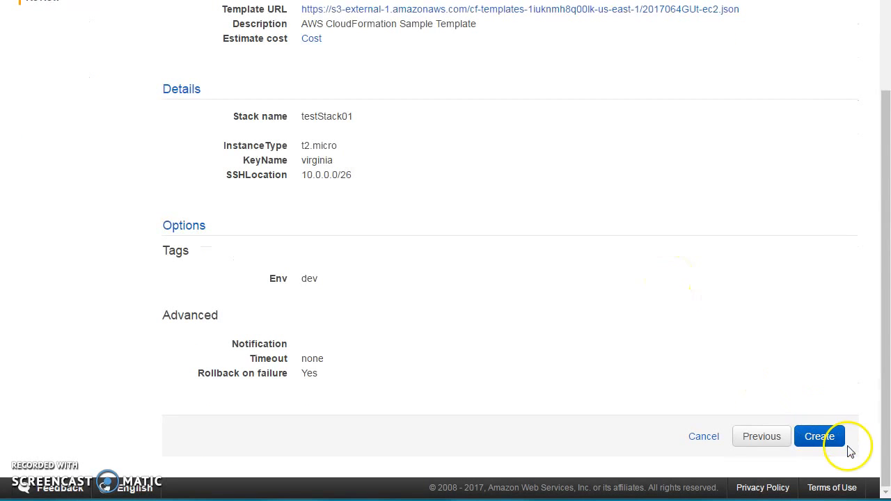
{"action": "left_click", "coordinate": [832, 439]}
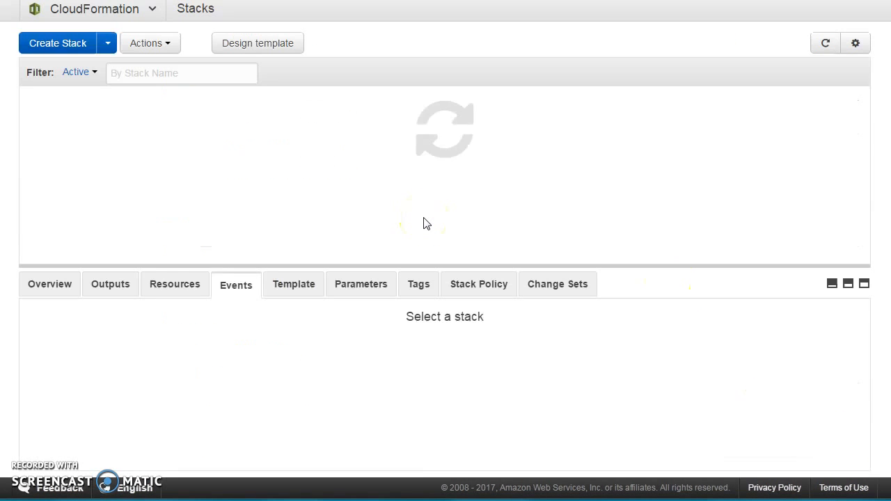
Inspect the new stack's overview, outputs, resources, events, template, parameters, tags and stack policy.
{"action": "left_click", "coordinate": [820, 46]}
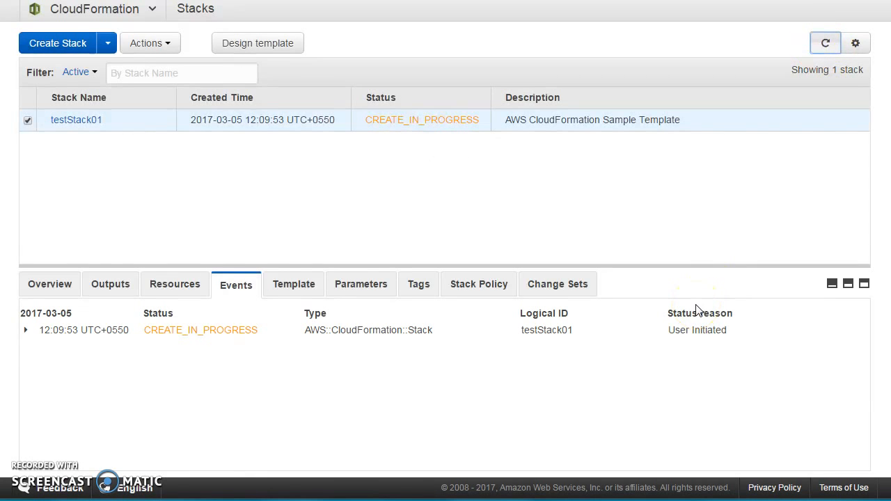
{"action": "left_click", "coordinate": [50, 285]}
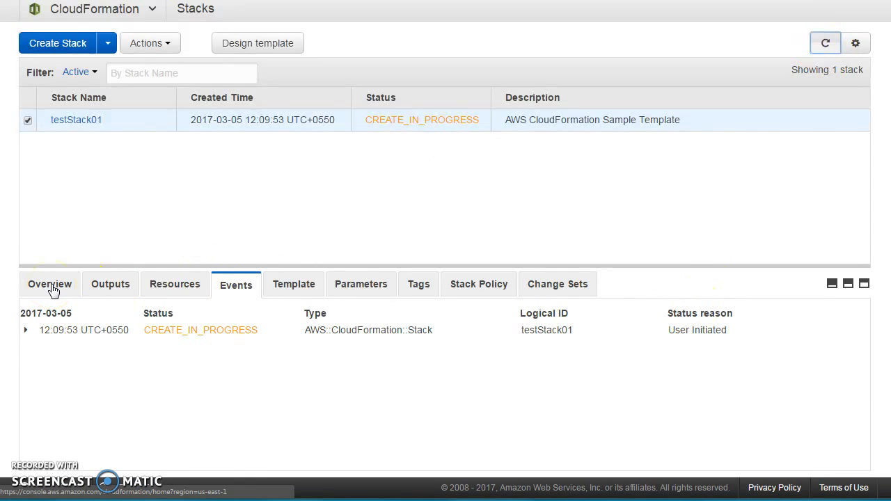
{"action": "left_click", "coordinate": [53, 287]}
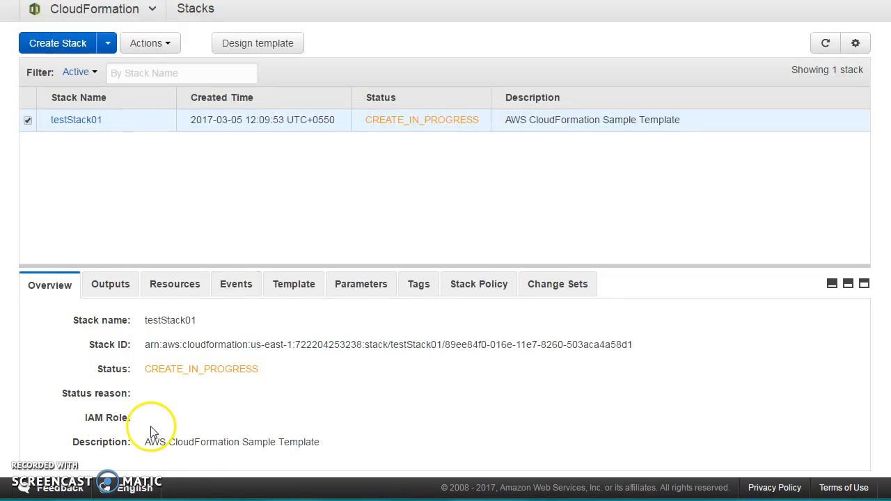
{"action": "left_click", "coordinate": [112, 287]}
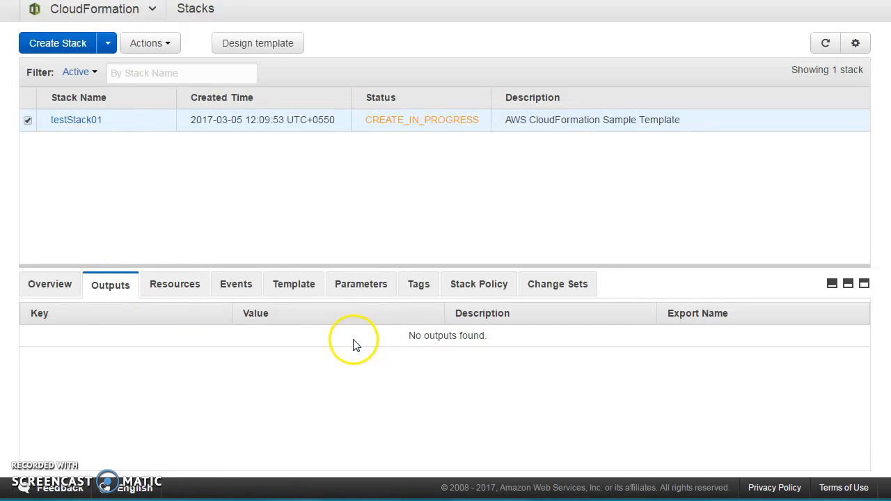
{"action": "left_click", "coordinate": [172, 296]}
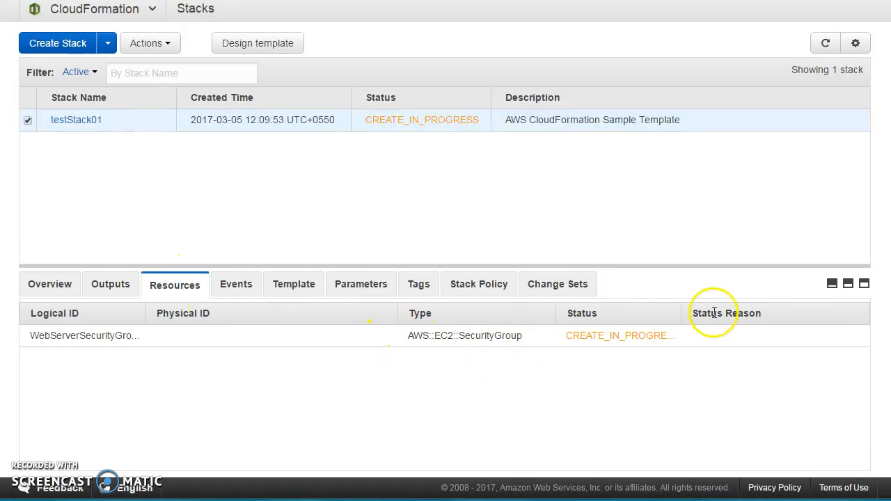
{"action": "left_click", "coordinate": [825, 43]}
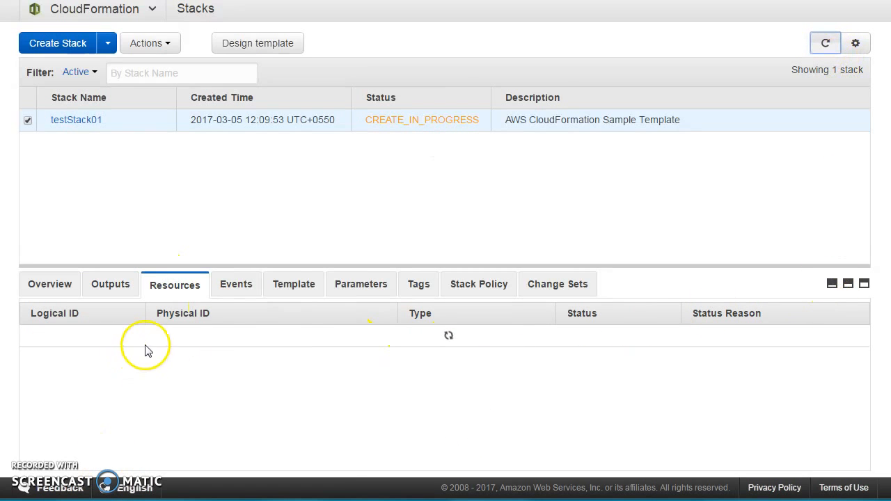
{"action": "left_click", "coordinate": [236, 286]}
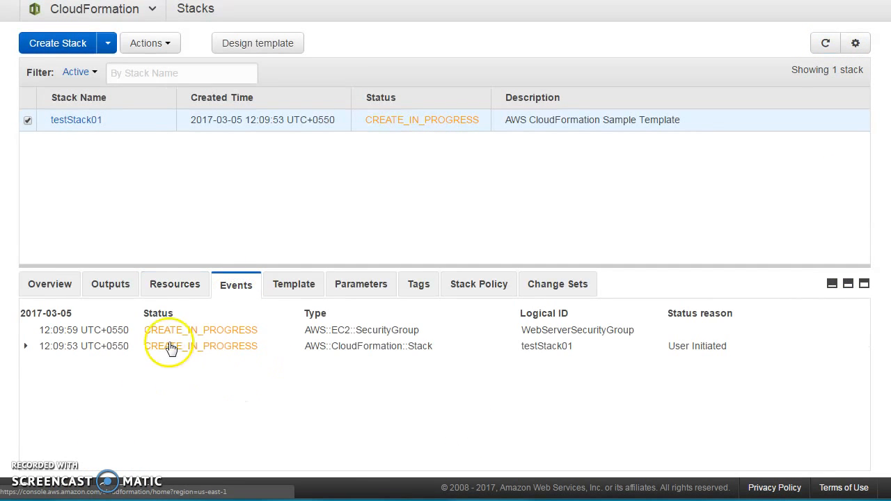
{"action": "left_click", "coordinate": [294, 285]}
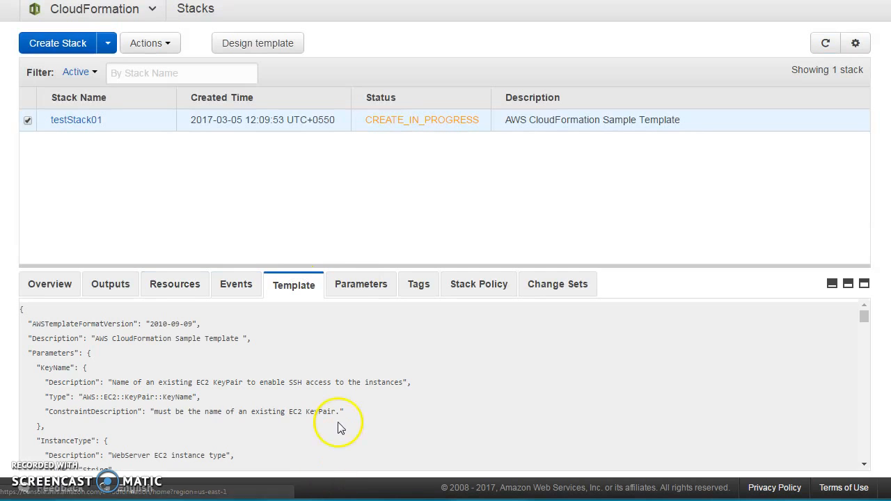
{"action": "left_click", "coordinate": [361, 293]}
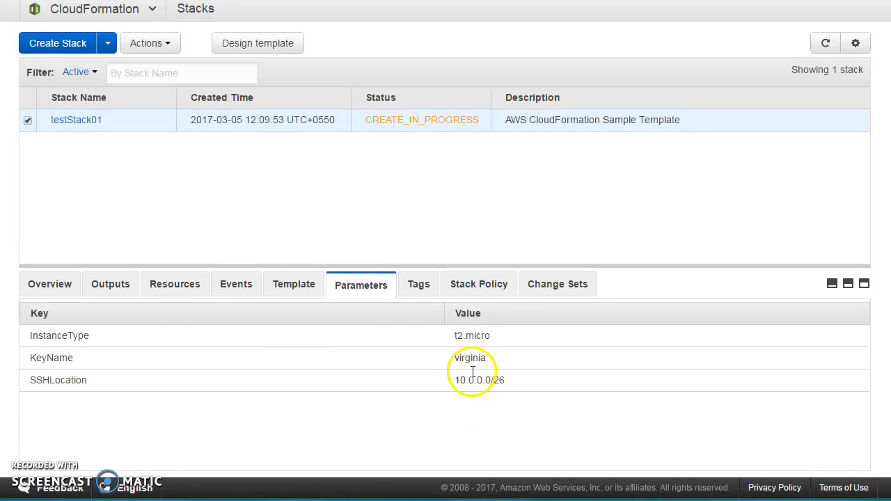
{"action": "left_click", "coordinate": [429, 283]}
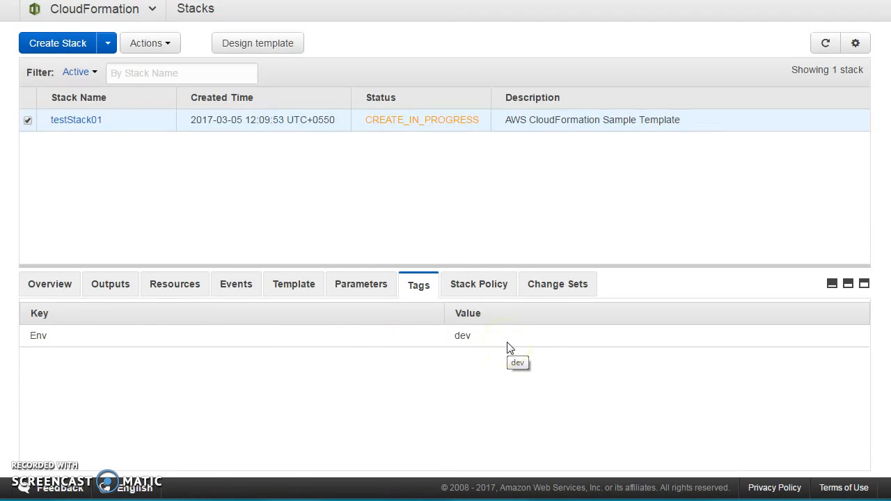
{"action": "left_click", "coordinate": [193, 293]}
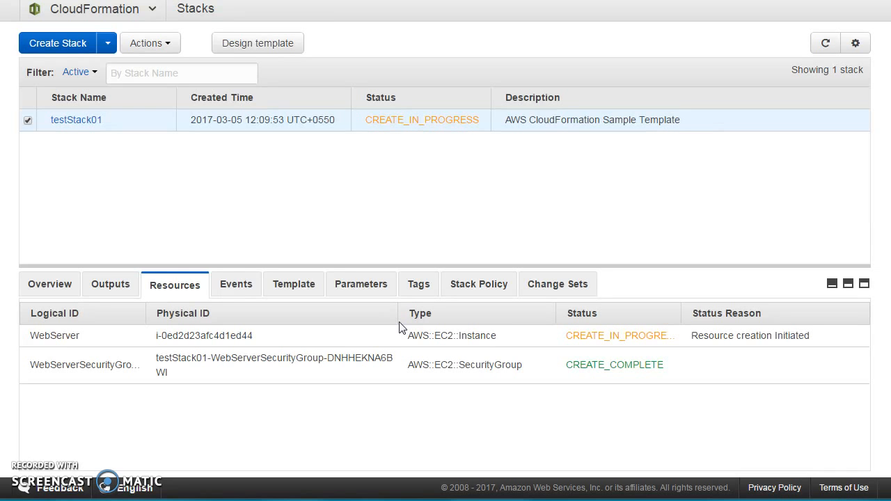
{"action": "left_click", "coordinate": [421, 286]}
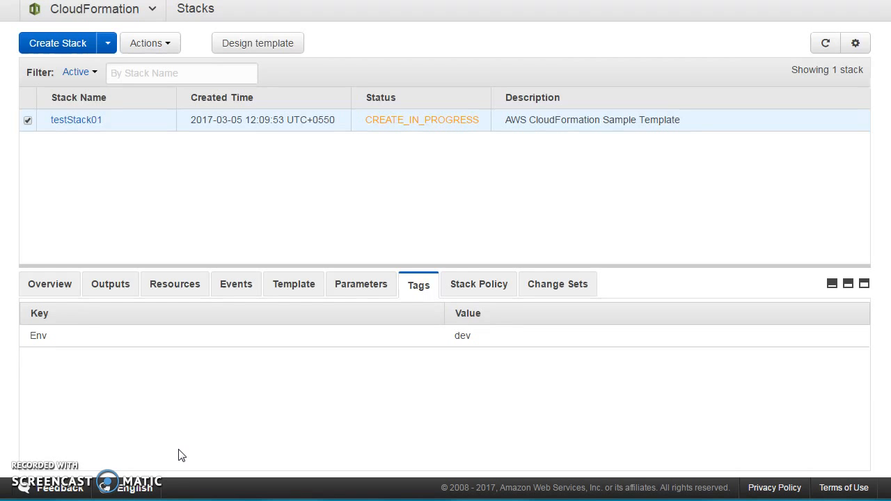
{"action": "left_click", "coordinate": [481, 293]}
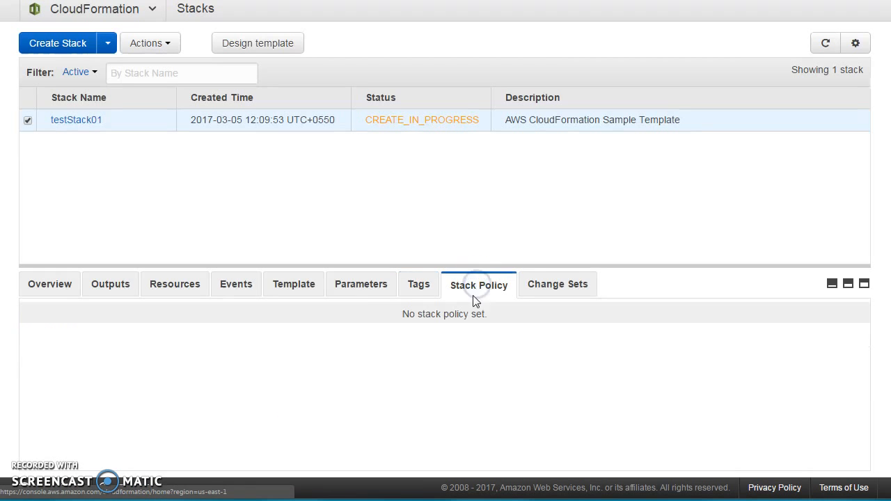
Examine the stack's change sets and the AWS blog post on CloudFormation change sets, refreshing the stack list.
{"action": "left_click", "coordinate": [550, 290]}
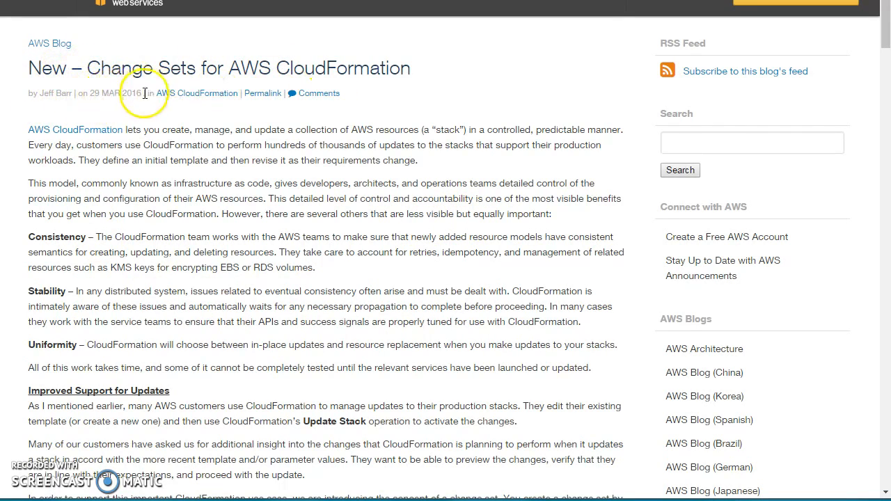
{"action": "scroll", "coordinate": [252, 266], "scroll_direction": "down", "scroll_amount": 1}
{"action": "scroll", "coordinate": [218, 199], "scroll_direction": "down", "scroll_amount": 5}
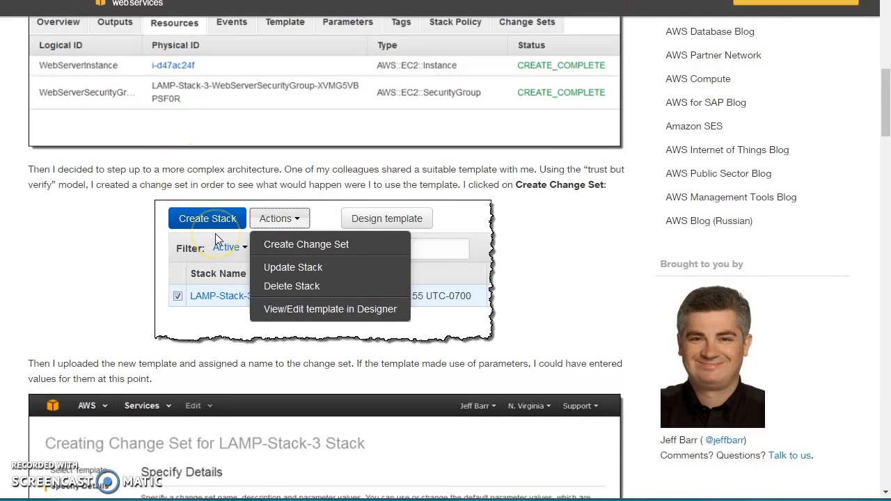
{"action": "scroll", "coordinate": [220, 248], "scroll_direction": "down", "scroll_amount": 16}
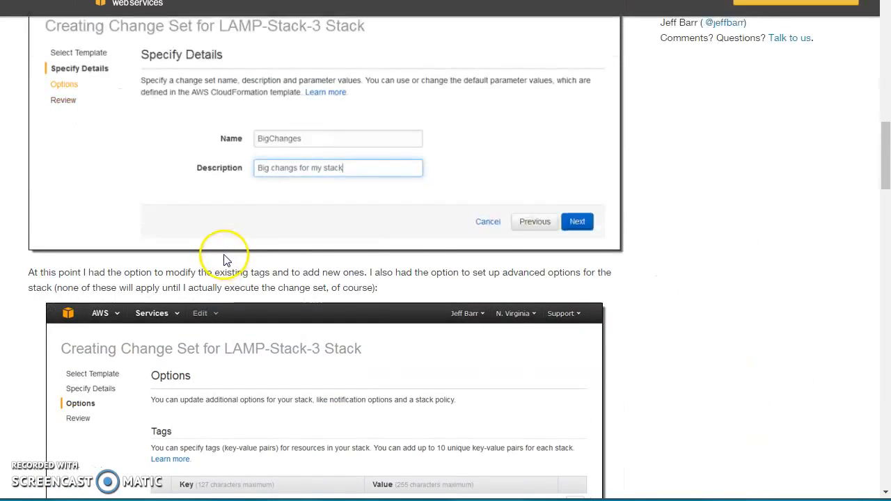
{"action": "scroll", "coordinate": [220, 248], "scroll_direction": "down", "scroll_amount": 7}
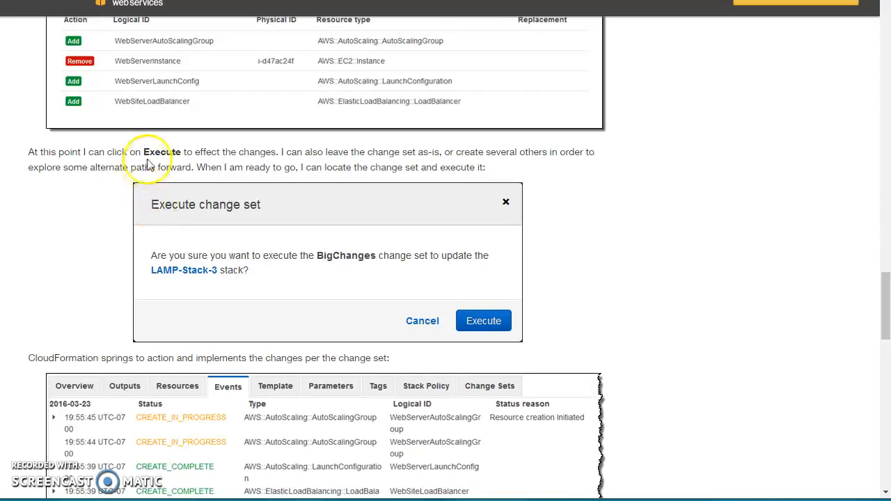
{"action": "scroll", "coordinate": [62, 126], "scroll_direction": "up", "scroll_amount": 2}
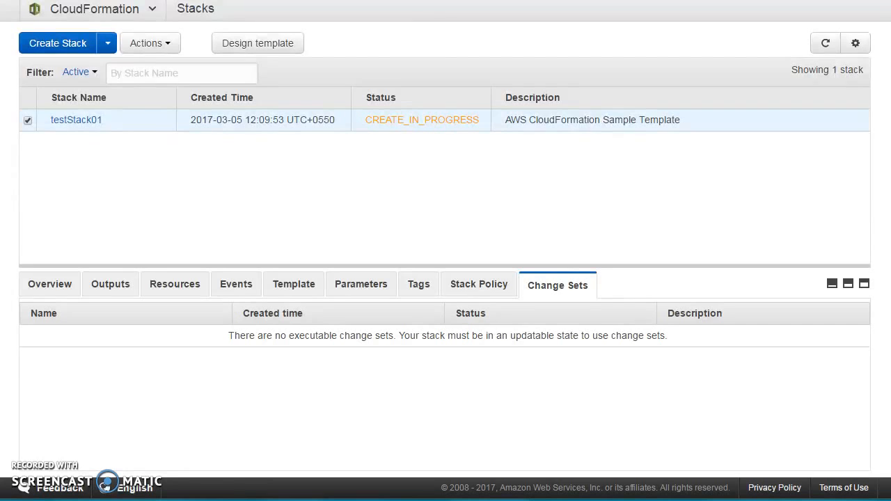
{"action": "left_click", "coordinate": [826, 43]}
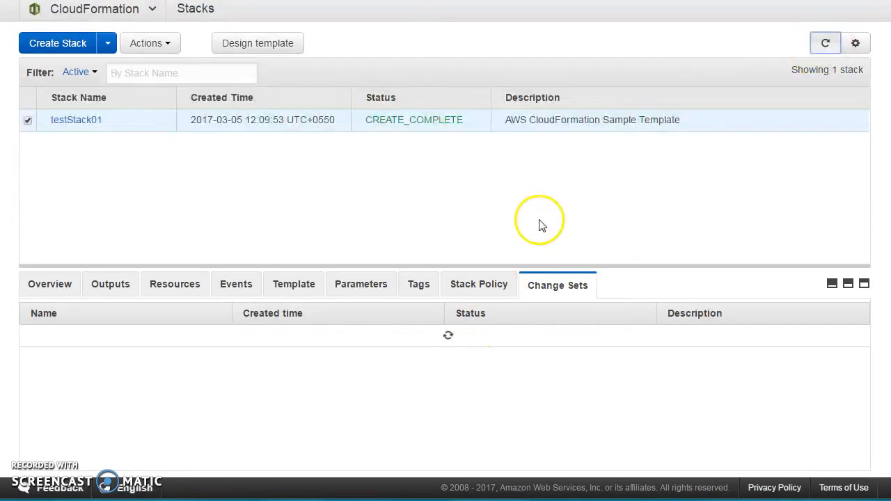
Check the stack's resources and outputs, then refresh the EC2 instances list.
{"action": "left_click", "coordinate": [178, 285]}
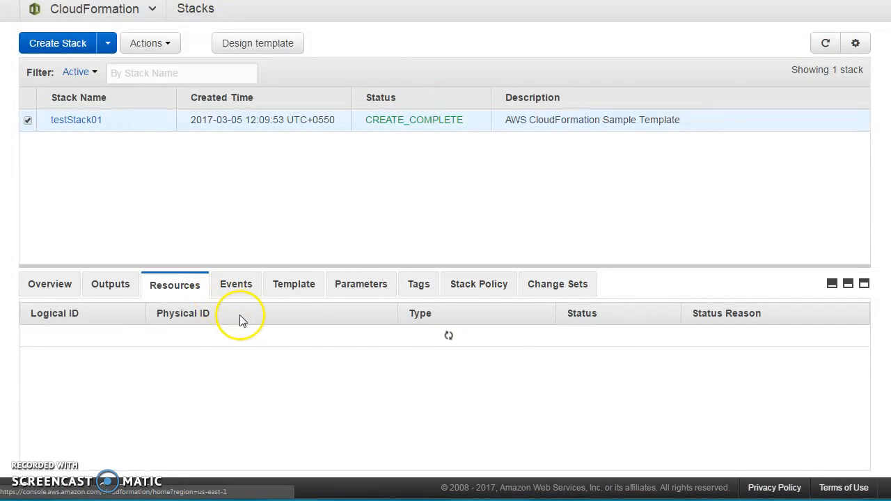
{"action": "left_click", "coordinate": [110, 284]}
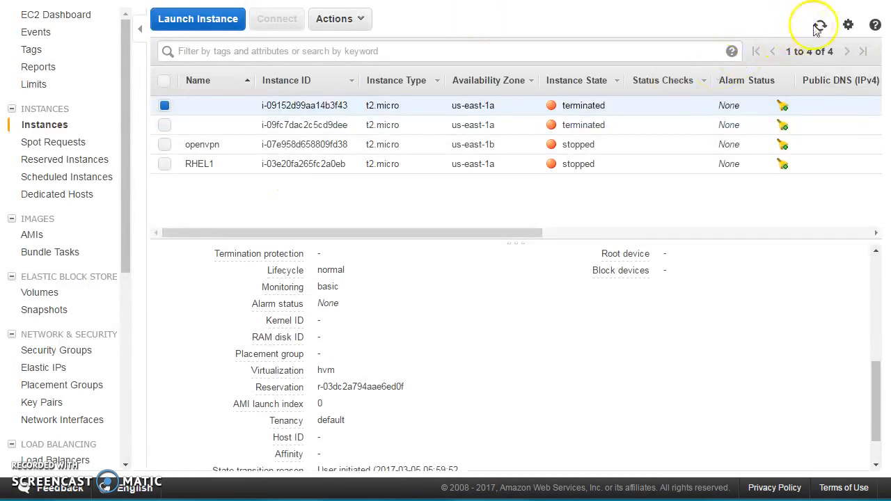
{"action": "left_click", "coordinate": [821, 26]}
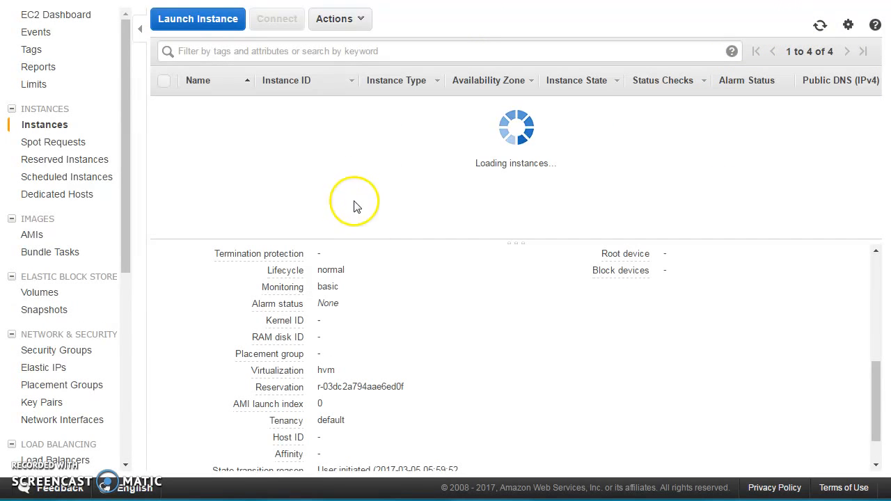
Select the stack's running EC2 instance and inspect its tags and description details.
{"action": "left_click", "coordinate": [360, 144]}
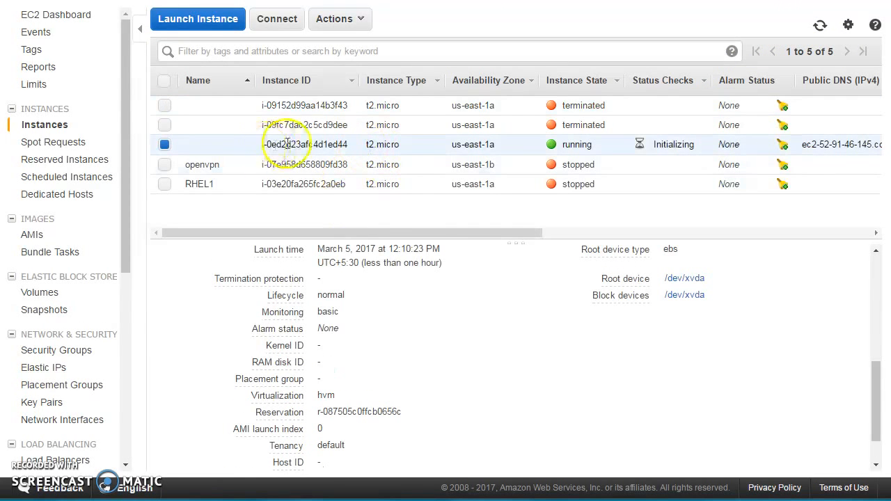
{"action": "scroll", "coordinate": [378, 314], "scroll_direction": "up", "scroll_amount": 5}
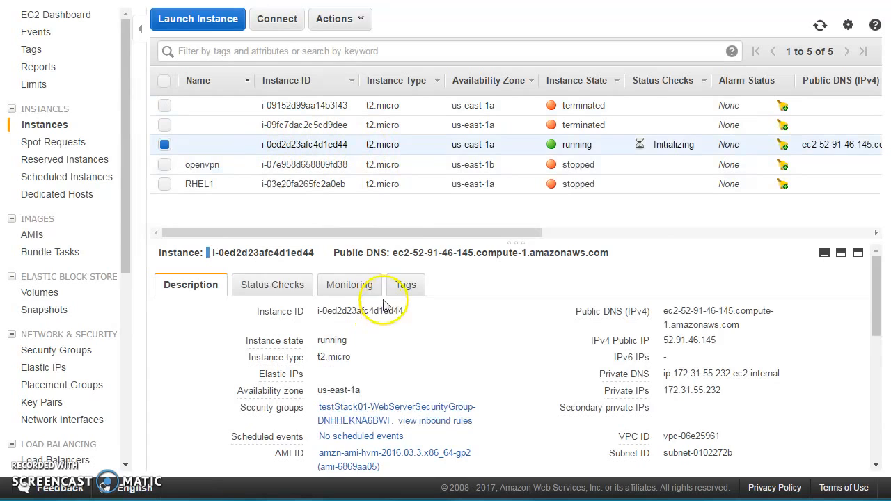
{"action": "left_click", "coordinate": [404, 285]}
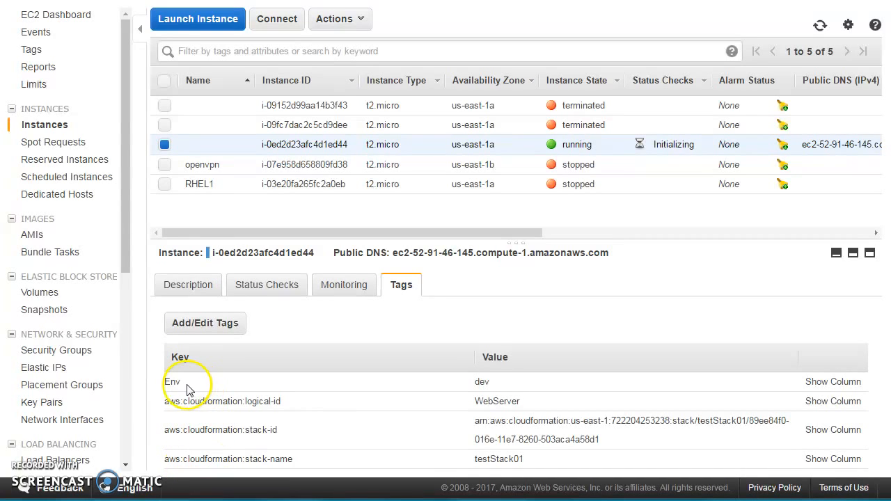
{"action": "left_click_drag", "start_coordinate": [446, 391], "coordinate": [646, 384]}
{"action": "left_click", "coordinate": [443, 396]}
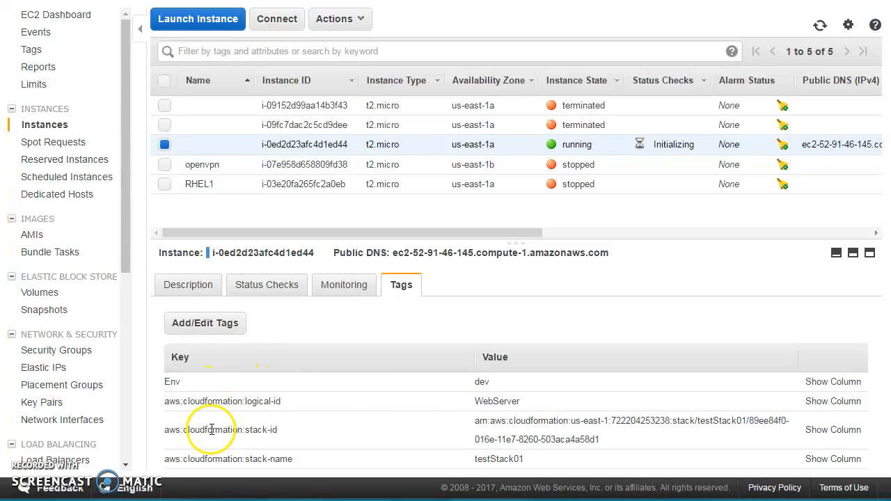
{"action": "left_click", "coordinate": [203, 285]}
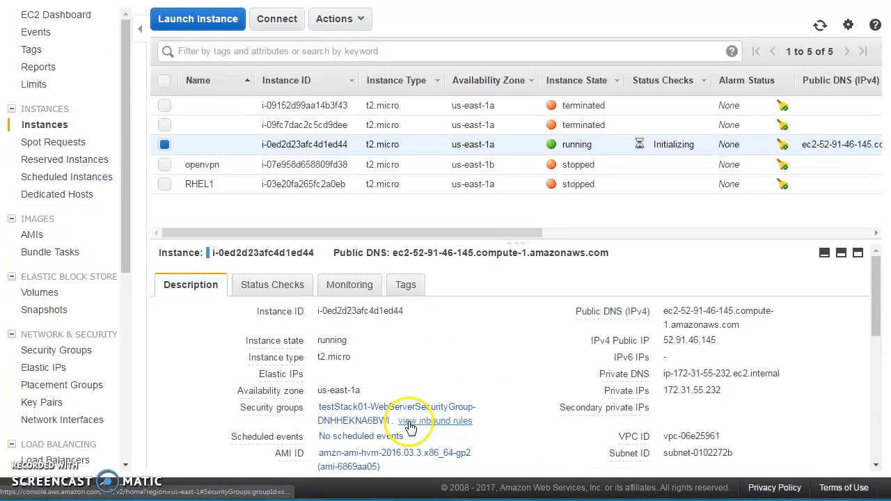
Open the instance's security group inbound rules in a new tab and inspect the group's tags and inbound rules.
{"action": "right_click", "coordinate": [376, 427]}
{"action": "left_click", "coordinate": [410, 429]}
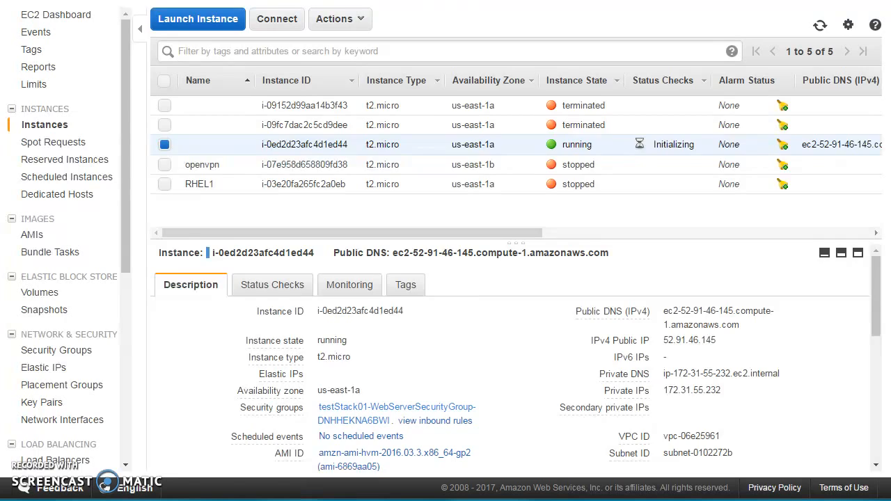
{"action": "key", "text": "ctrl+Tab"}
{"action": "key", "text": "ctrl+Tab"}
{"action": "key", "text": "ctrl+Tab"}
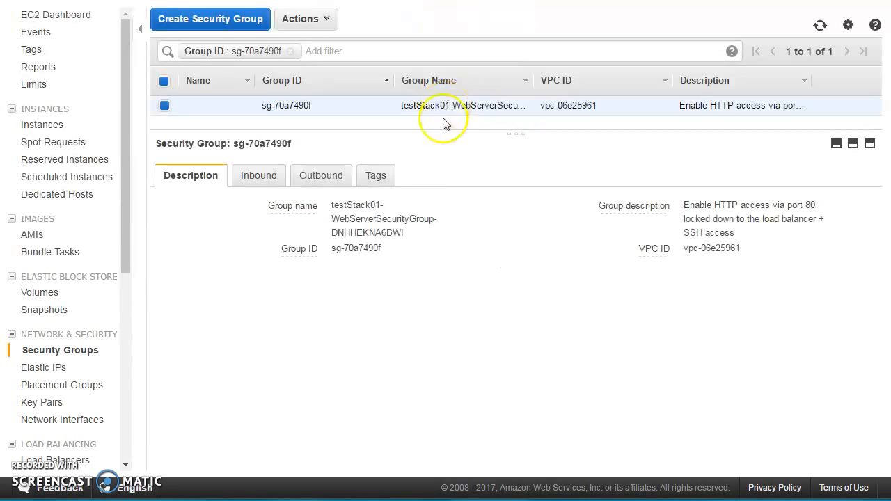
{"action": "left_click_drag", "start_coordinate": [401, 131], "coordinate": [407, 191]}
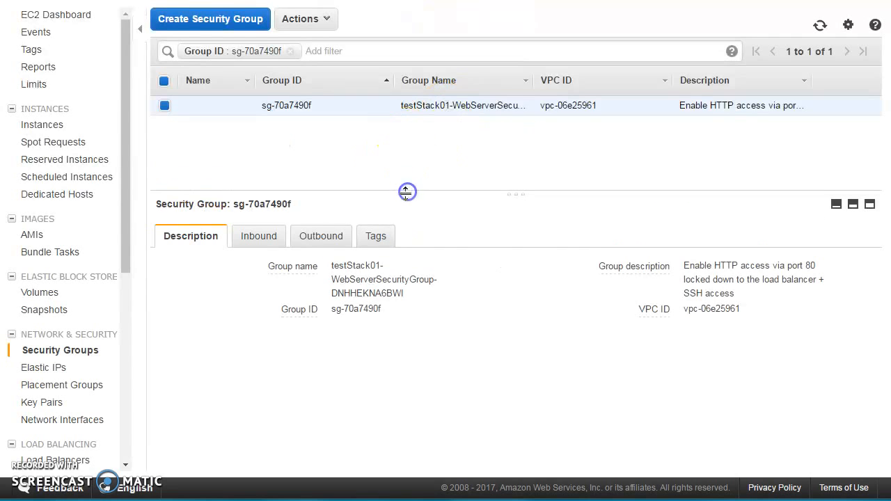
{"action": "left_click", "coordinate": [382, 236]}
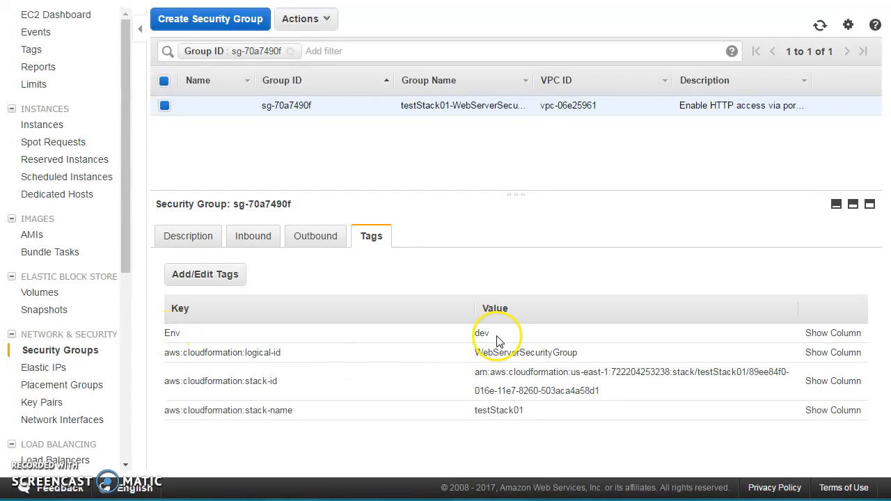
{"action": "left_click", "coordinate": [257, 236]}
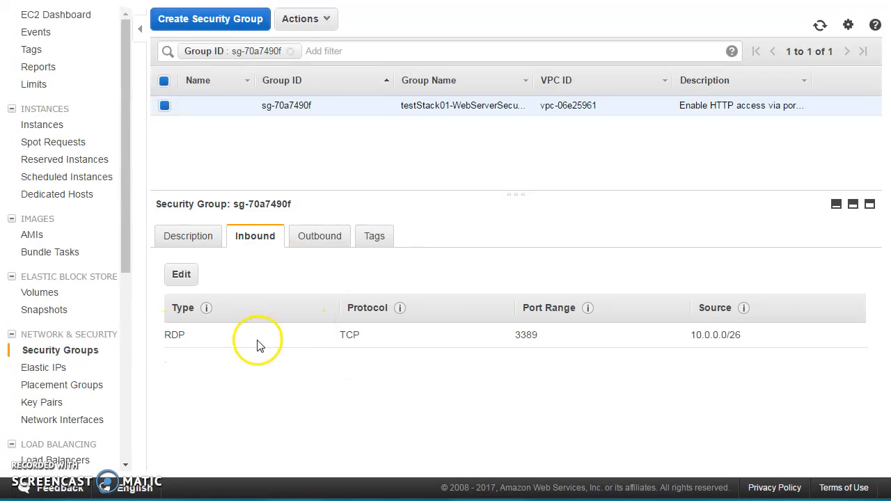
{"action": "left_click", "coordinate": [689, 338]}
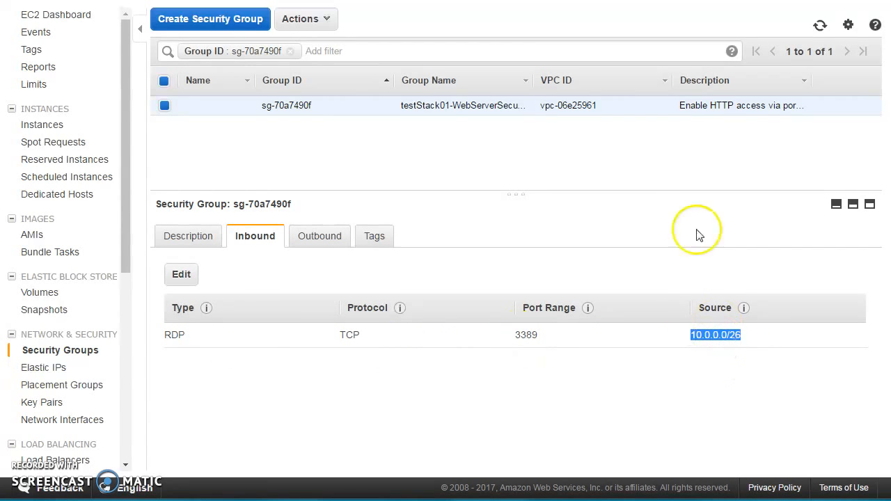
{"action": "left_click", "coordinate": [390, 1]}
{"action": "left_click", "coordinate": [338, 286]}
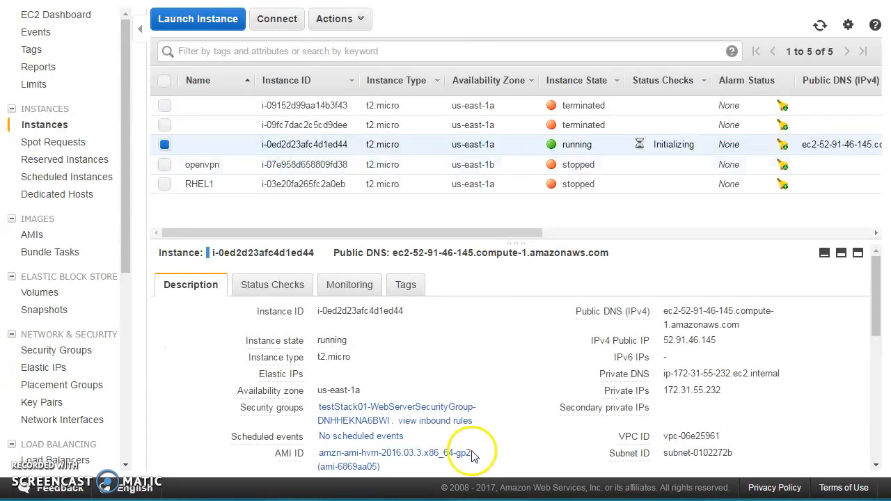
{"action": "mouse_move", "coordinate": [592, 314]}
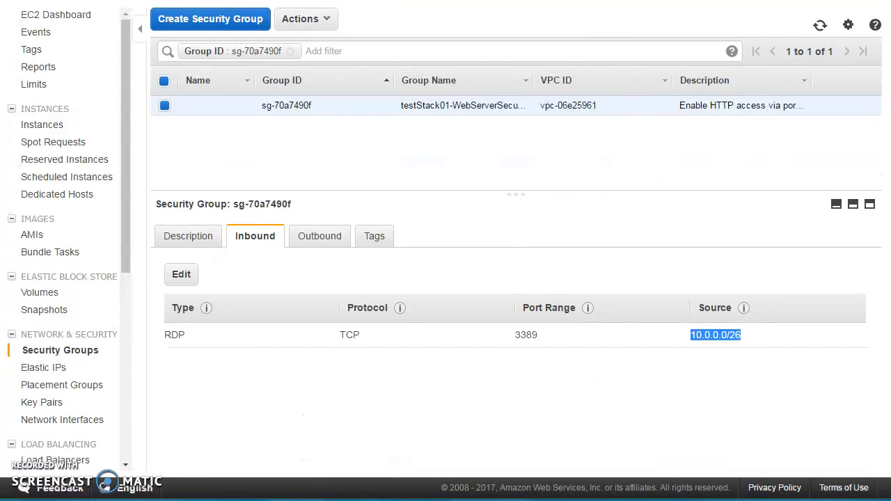
Expand the Resources section of the JSON template and review the WebServerSecurityGroup resource and its DeletionPolicy.
{"action": "key", "text": "alt+Tab"}
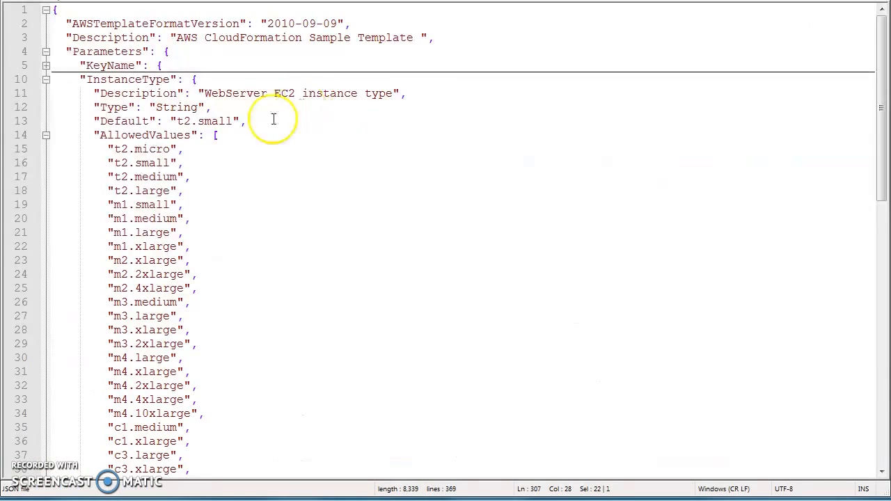
{"action": "left_click", "coordinate": [45, 79]}
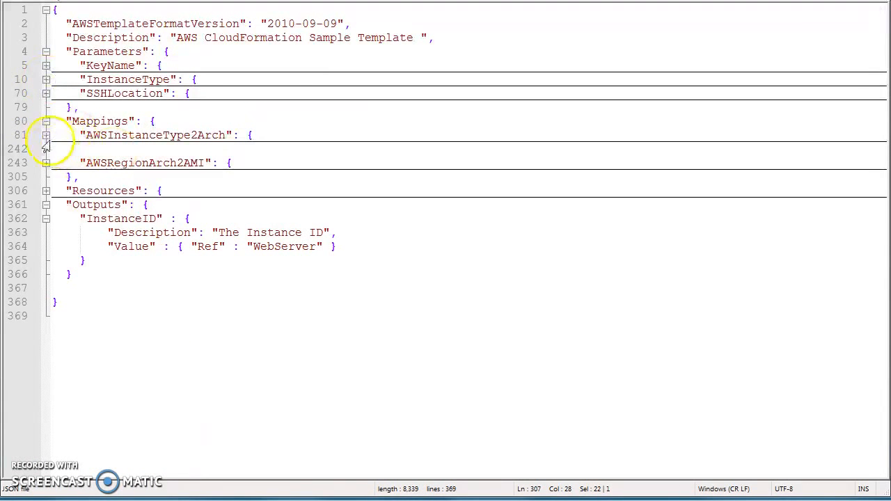
{"action": "left_click", "coordinate": [45, 190]}
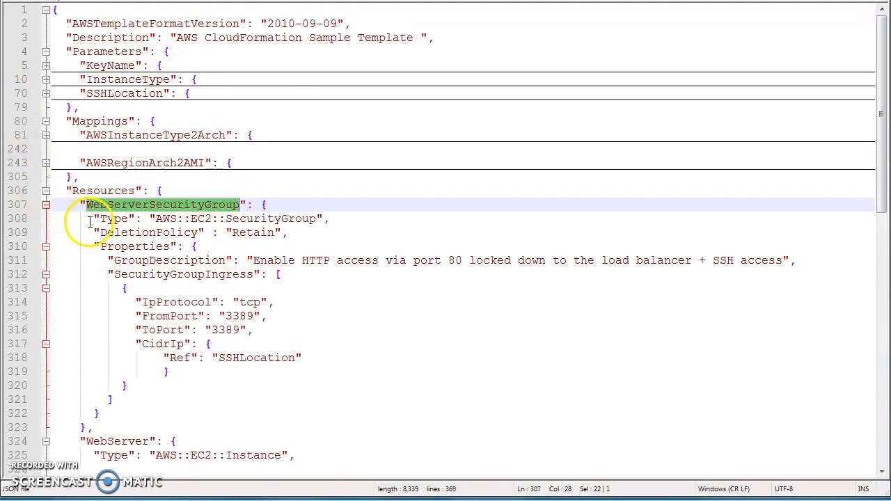
{"action": "left_click", "coordinate": [167, 220]}
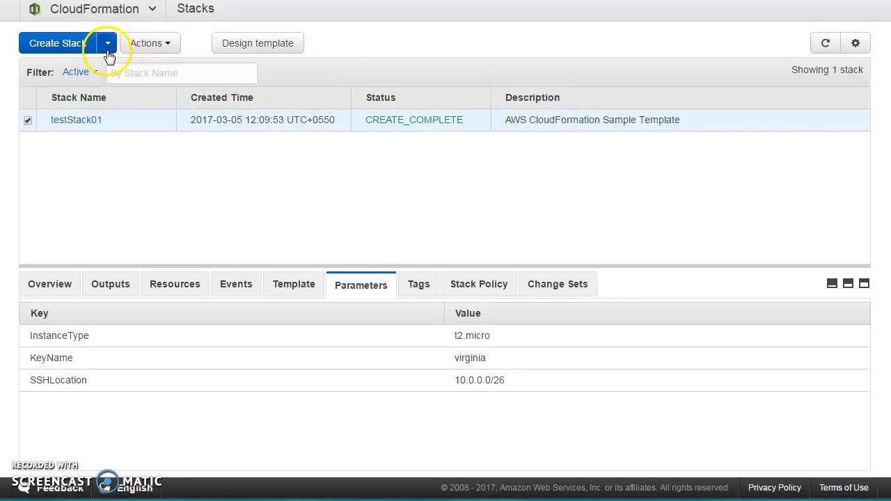
Delete the testStack01 stack and refresh the stack list.
{"action": "left_click", "coordinate": [150, 43]}
{"action": "left_click", "coordinate": [155, 110]}
{"action": "left_click", "coordinate": [571, 185]}
{"action": "left_click", "coordinate": [827, 44]}
{"action": "left_click", "coordinate": [826, 44]}
{"action": "left_click", "coordinate": [49, 287]}
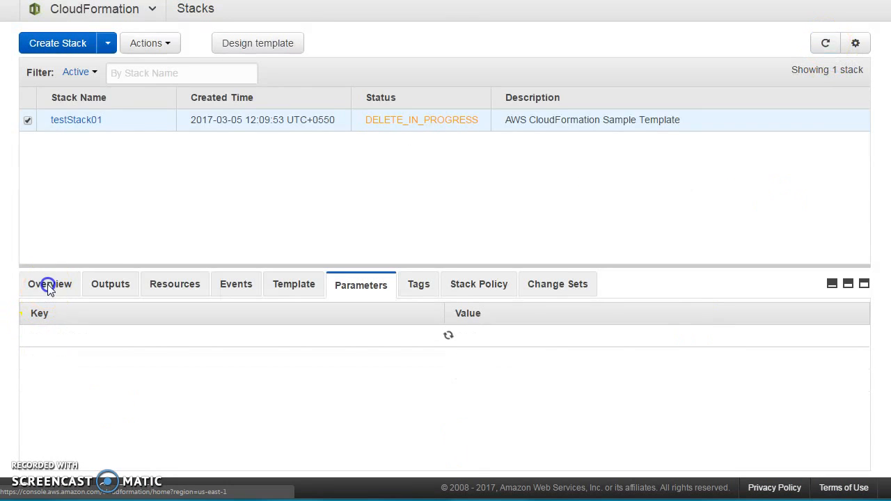
Follow the stack deletion through its outputs, events and resources, refreshing and expanding the latest event.
{"action": "left_click", "coordinate": [110, 285]}
{"action": "left_click", "coordinate": [234, 285]}
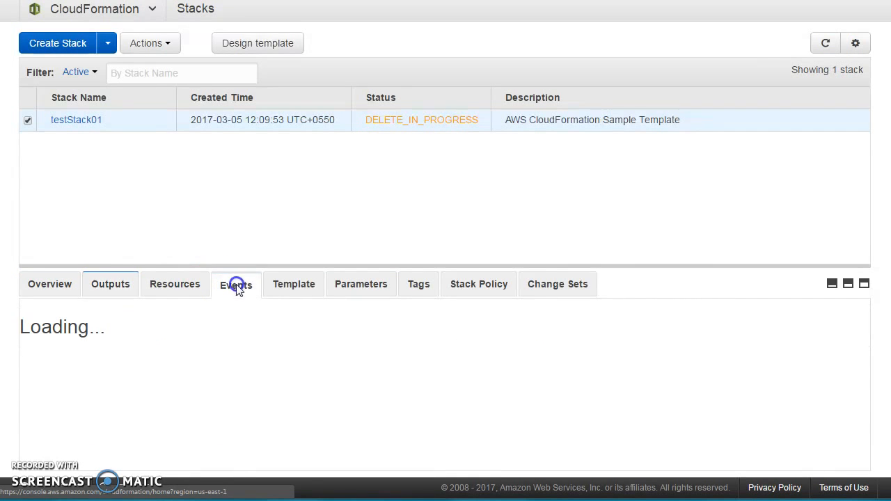
{"action": "left_click", "coordinate": [826, 43]}
{"action": "left_click", "coordinate": [237, 291]}
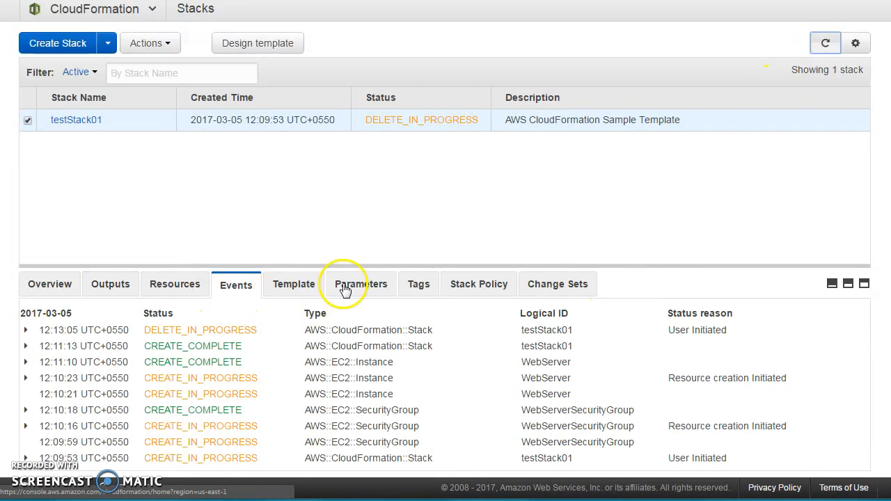
{"action": "left_click", "coordinate": [185, 293]}
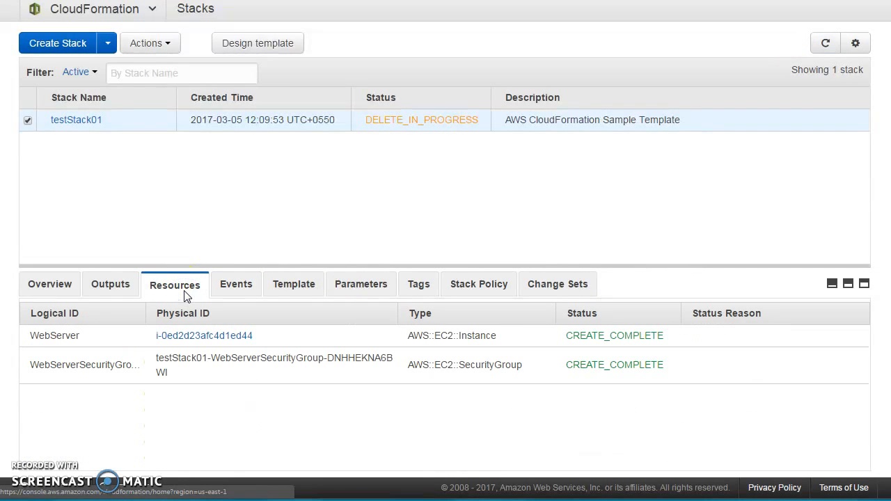
{"action": "left_click", "coordinate": [824, 44]}
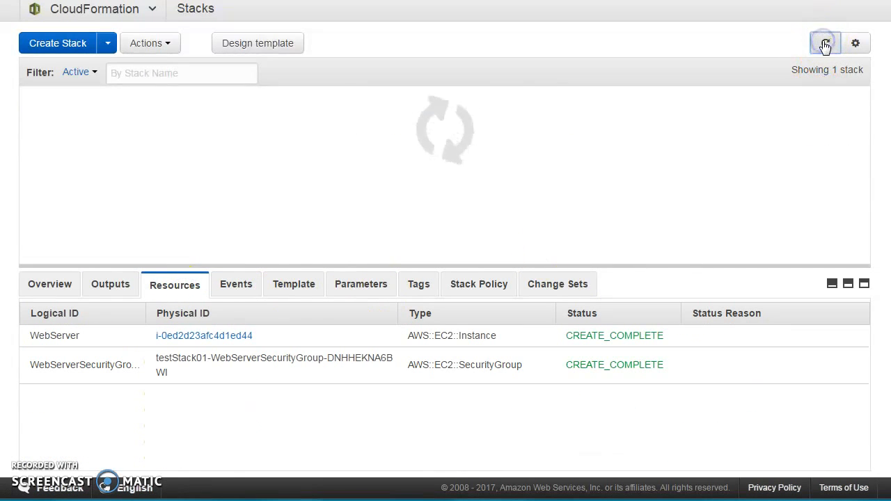
{"action": "left_click", "coordinate": [825, 42]}
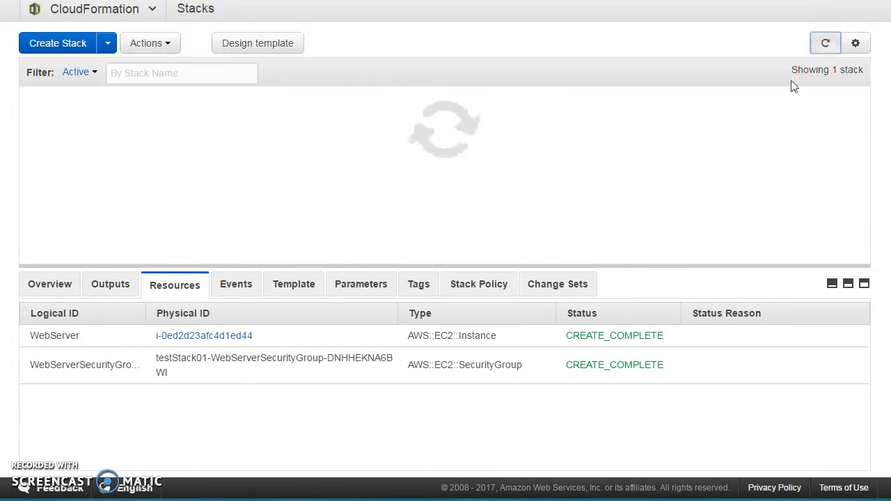
{"action": "left_click", "coordinate": [236, 286]}
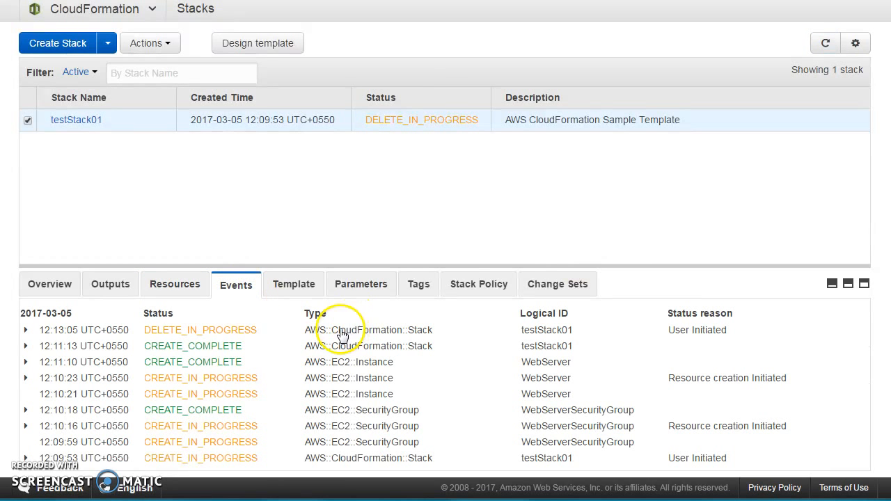
{"action": "left_click", "coordinate": [26, 330]}
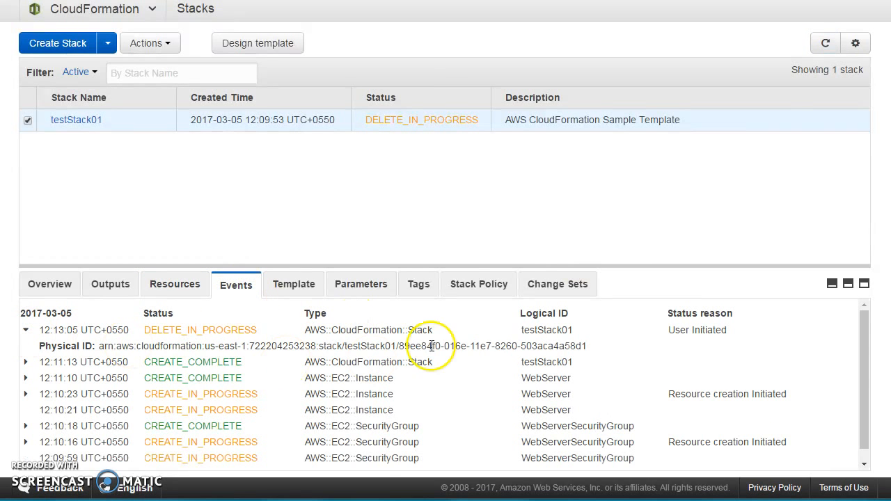
{"action": "left_click", "coordinate": [823, 43]}
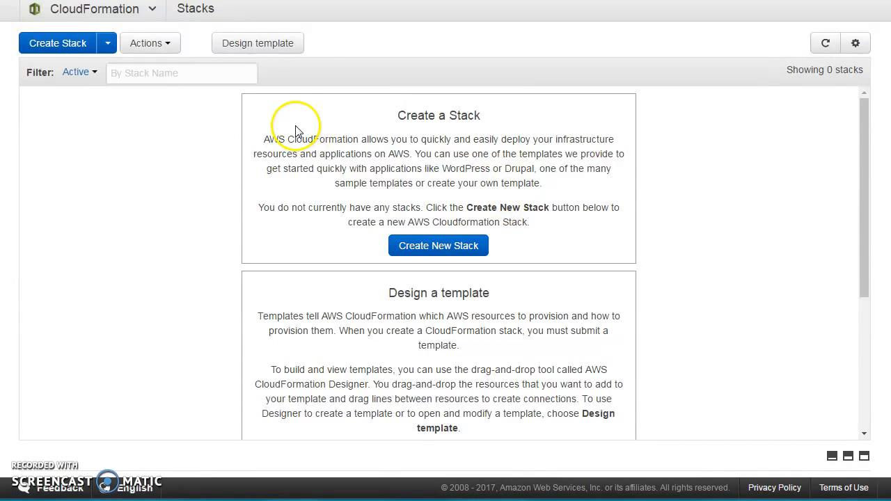
Filter the stack list to show deleted stacks, select testStack01, then switch the filter back to Active.
{"action": "left_click", "coordinate": [94, 73]}
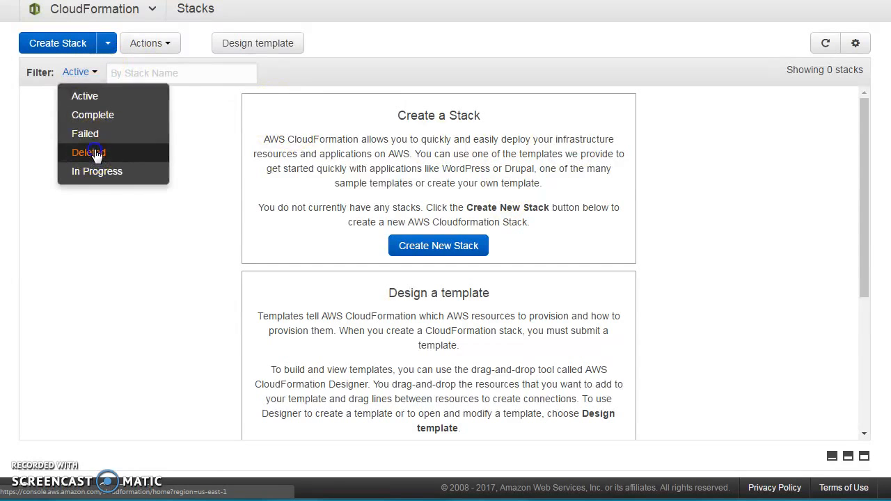
{"action": "left_click", "coordinate": [88, 149]}
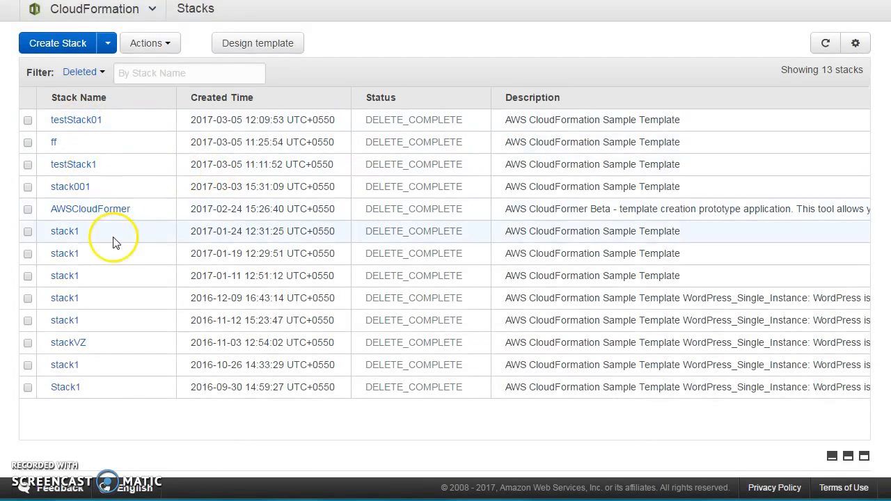
{"action": "left_click", "coordinate": [231, 121]}
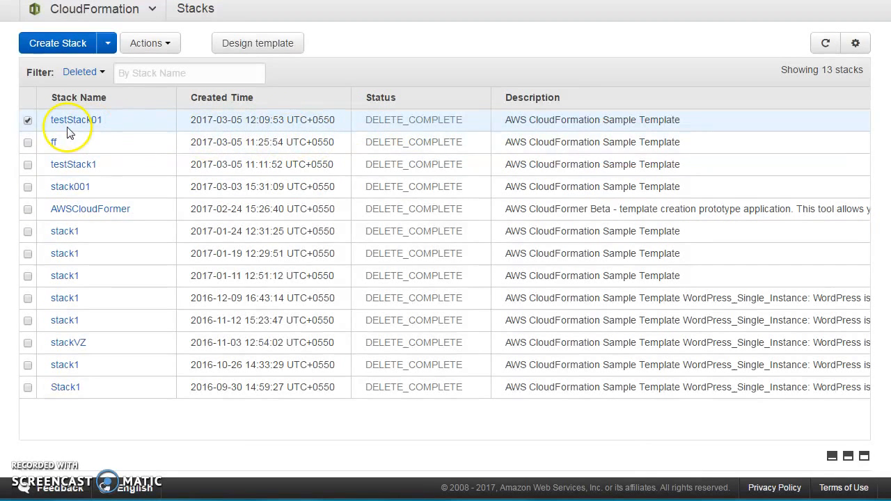
{"action": "left_click", "coordinate": [82, 74]}
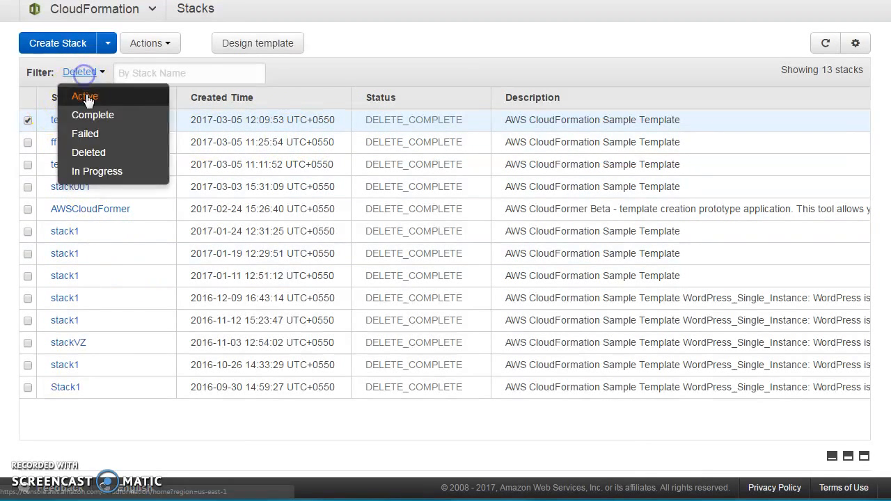
{"action": "left_click", "coordinate": [88, 94]}
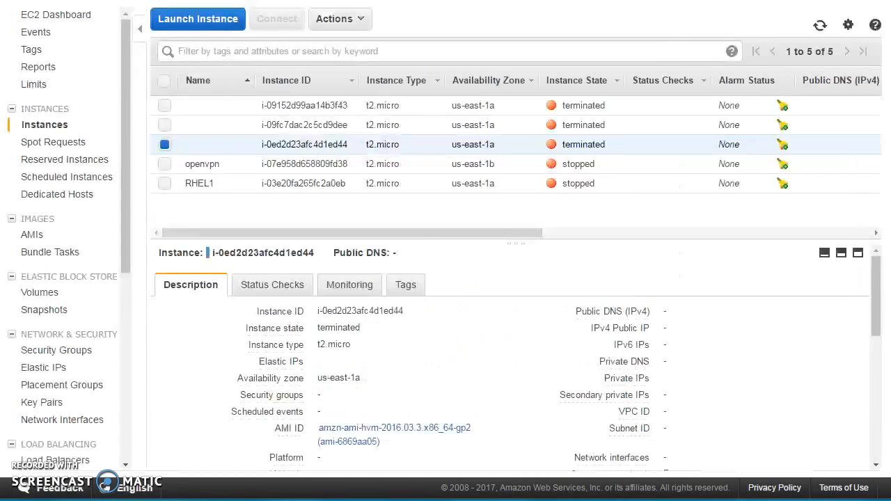
Refresh the EC2 instances and security groups, then delete the retained testStack01 web server security group.
{"action": "left_click", "coordinate": [821, 25]}
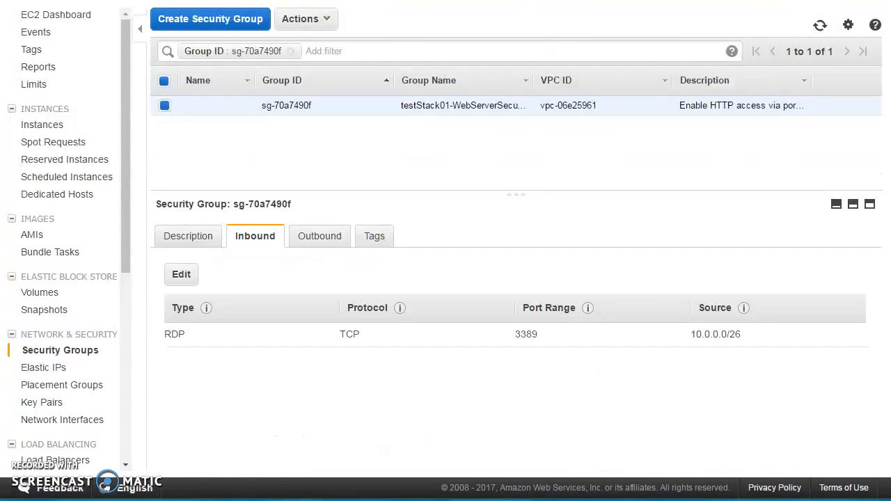
{"action": "left_click", "coordinate": [819, 29]}
{"action": "right_click", "coordinate": [287, 108]}
{"action": "left_click", "coordinate": [354, 110]}
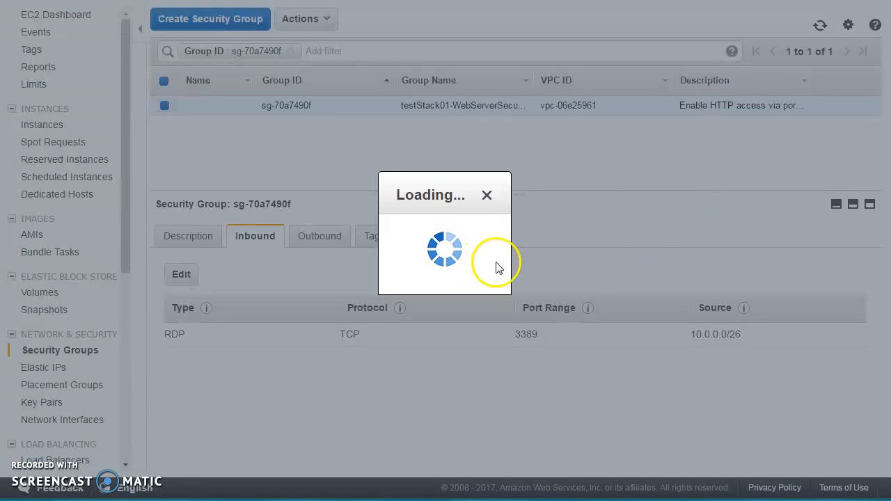
{"action": "left_click", "coordinate": [599, 278]}
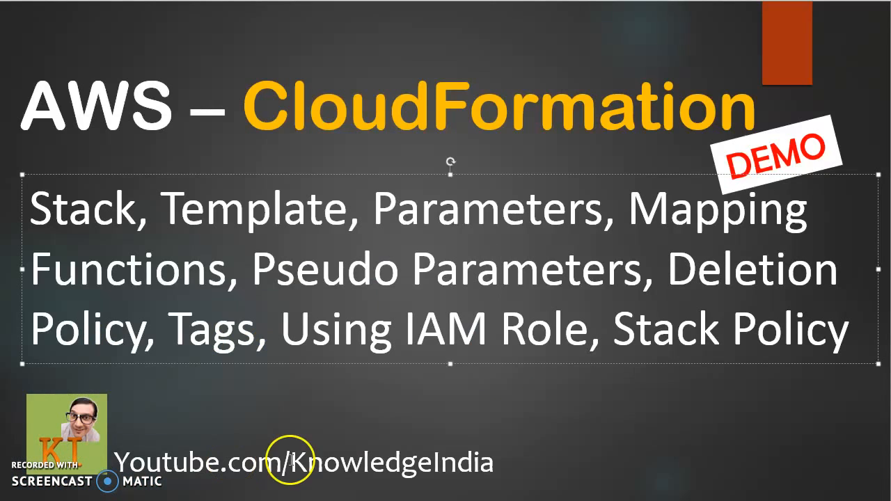
{"action": "left_click", "coordinate": [422, 427]}
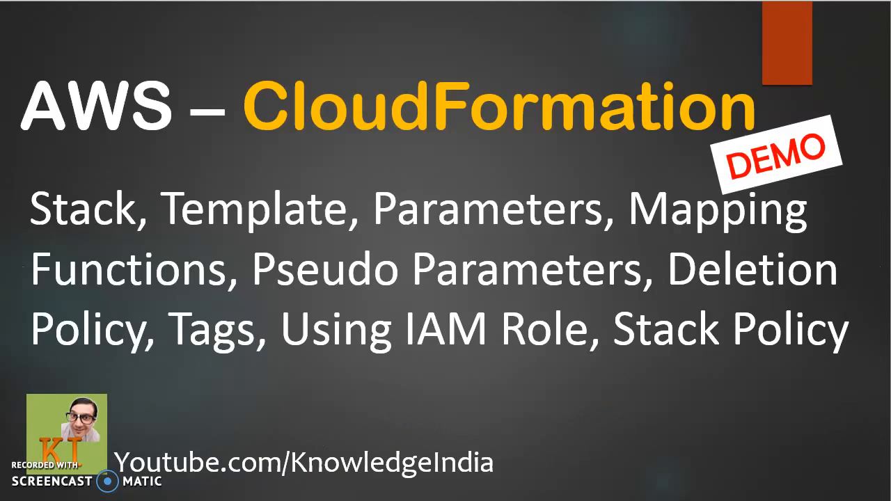